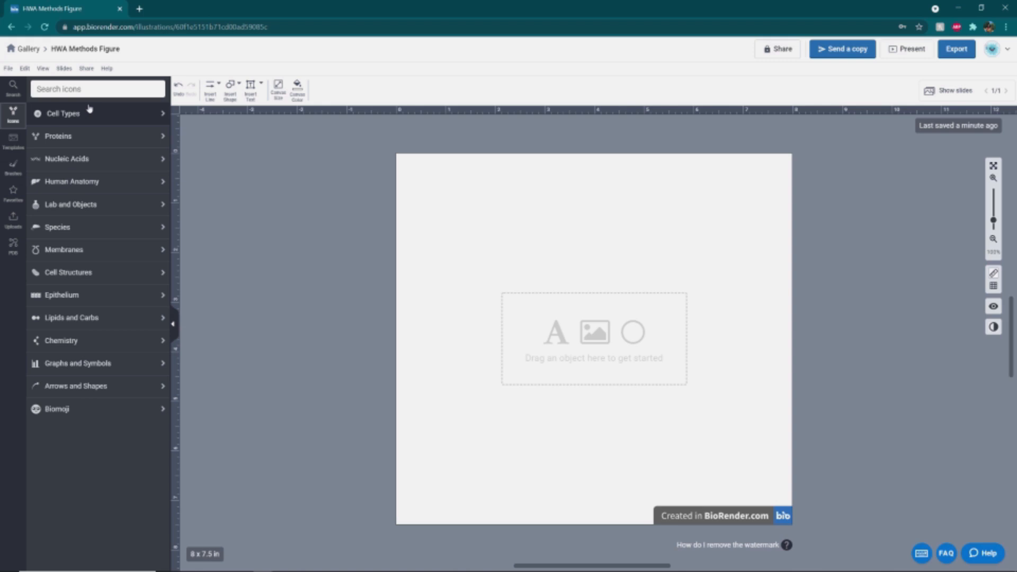
Search the icon library for "ground" and look through the results for a soil background
click(48, 89)
click(52, 88)
click(59, 112)
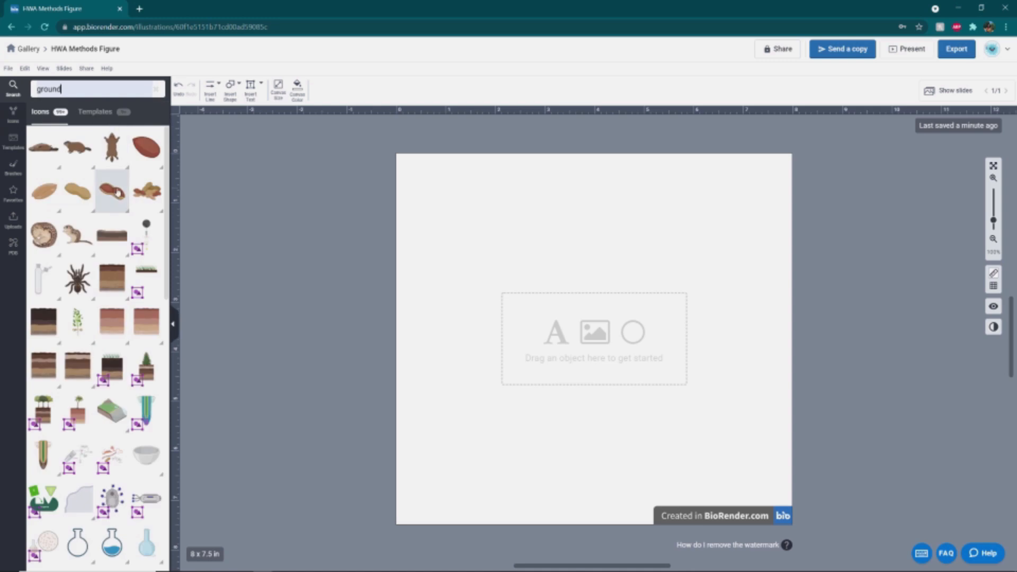
mouse_move(112, 200)
scroll(113, 212, down, 15)
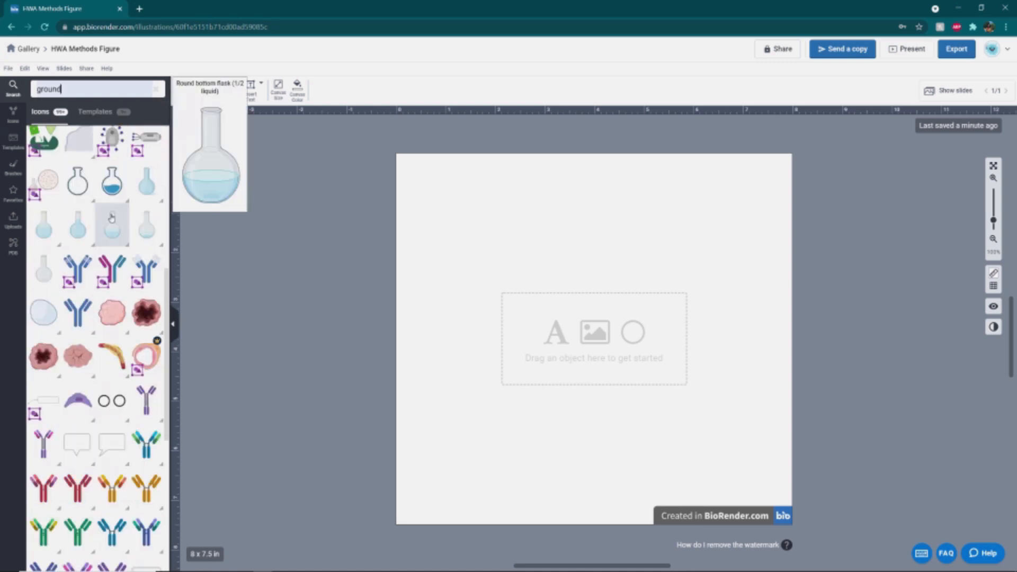
scroll(113, 222, up, 15)
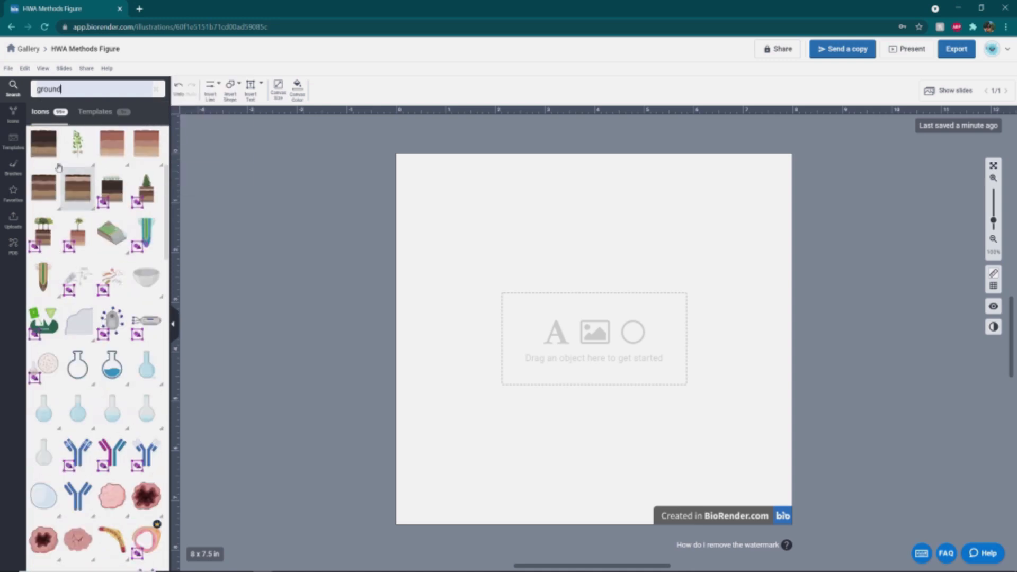
Insert the Photosynthesis template from the Plants & Ecology templates onto the canvas
click(13, 141)
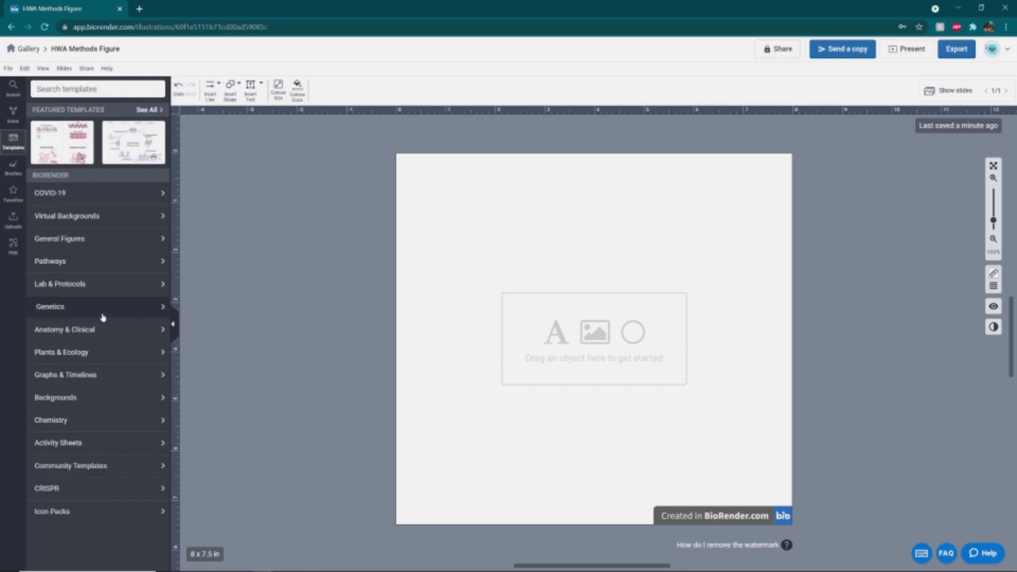
click(99, 353)
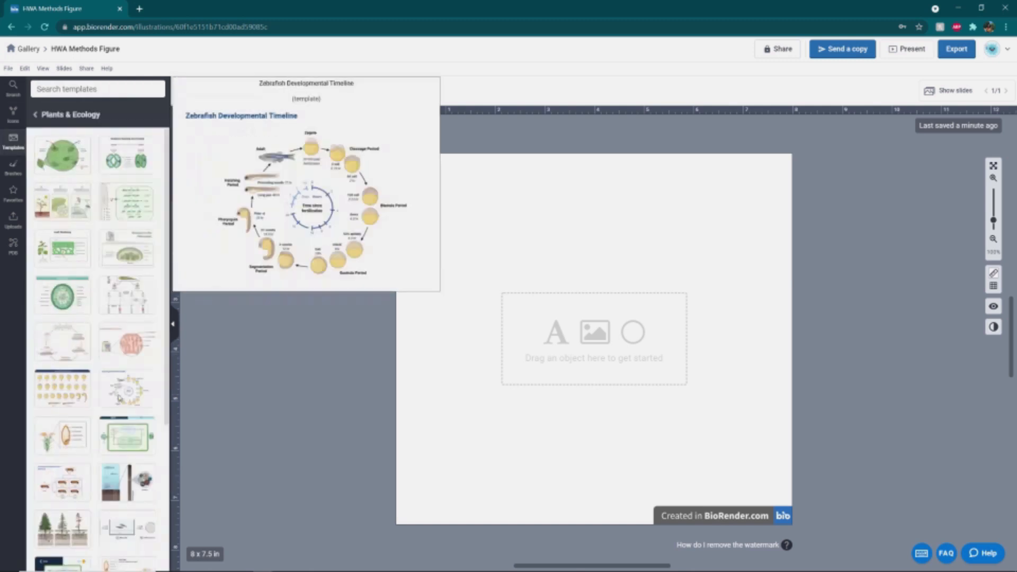
scroll(118, 477, down, 5)
mouse_move(122, 441)
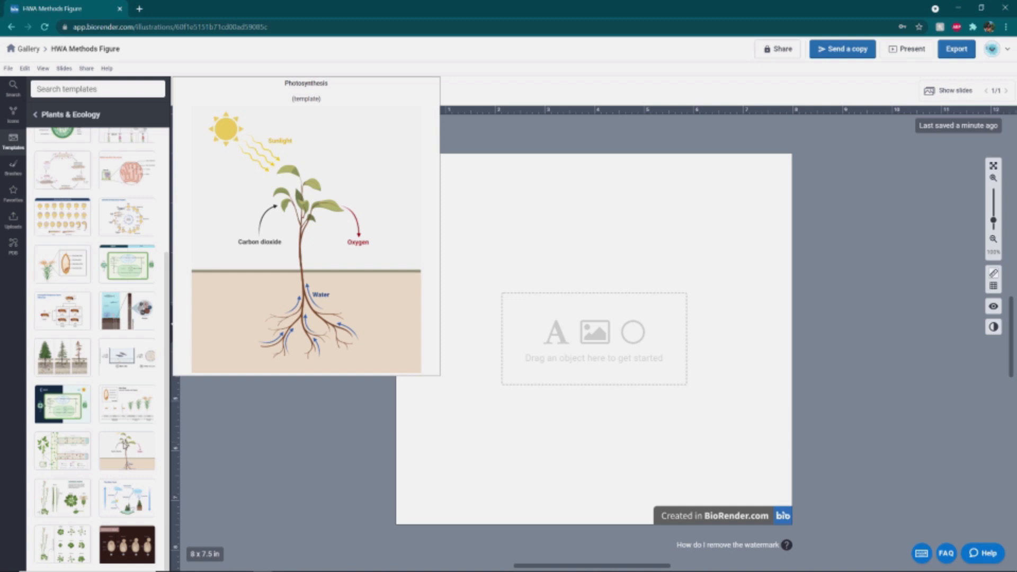
click(127, 456)
click(670, 429)
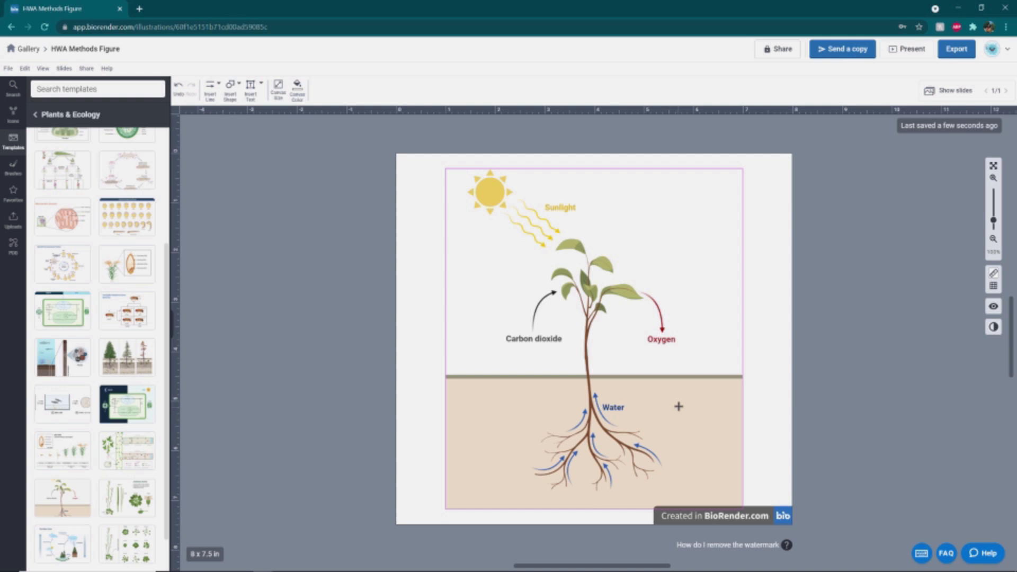
Ungroup the photosynthesis template and delete everything except its beige soil rectangle
right_click(679, 409)
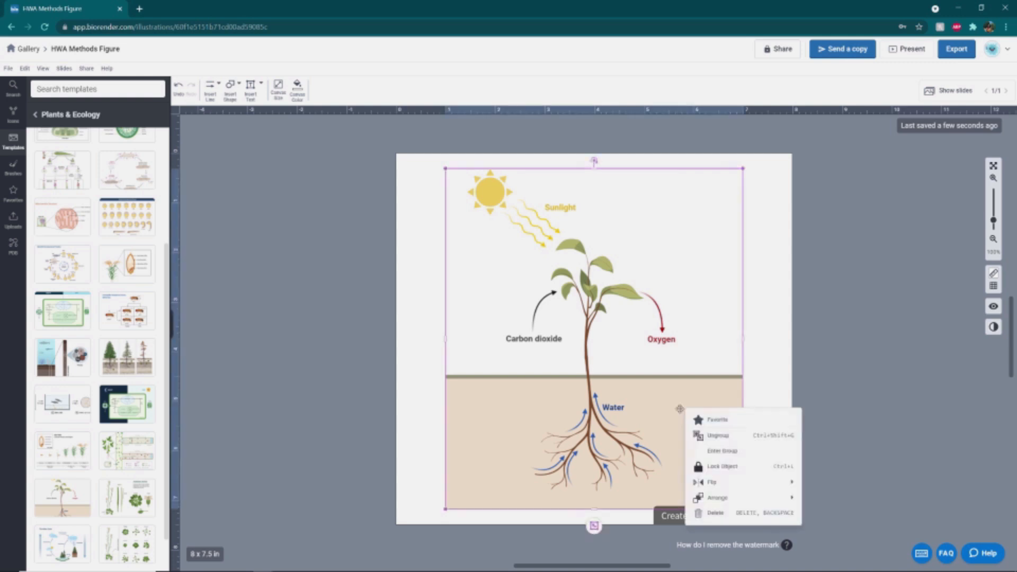
click(719, 436)
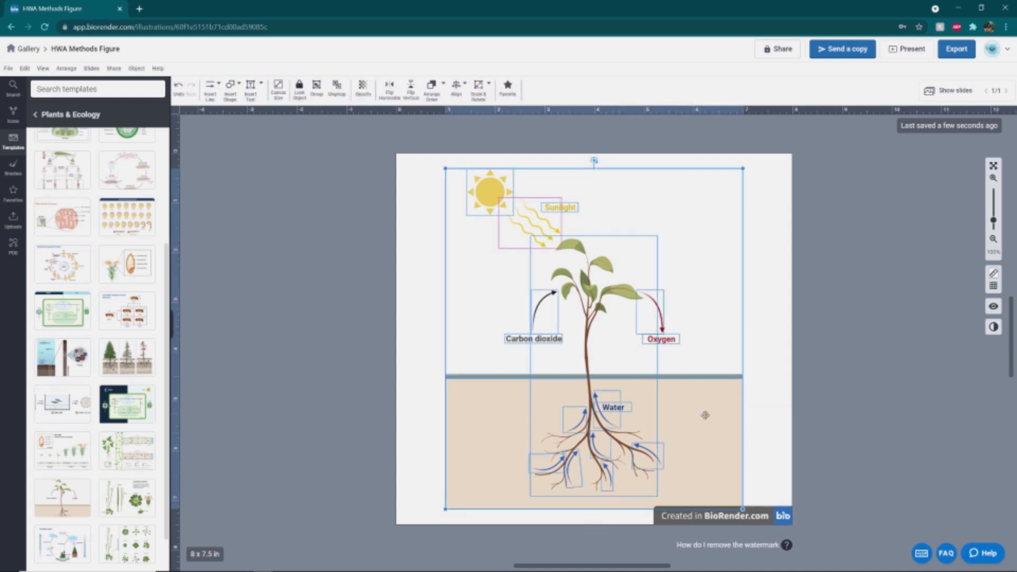
click(698, 413)
drag(699, 413, 345, 408)
drag(437, 176, 741, 512)
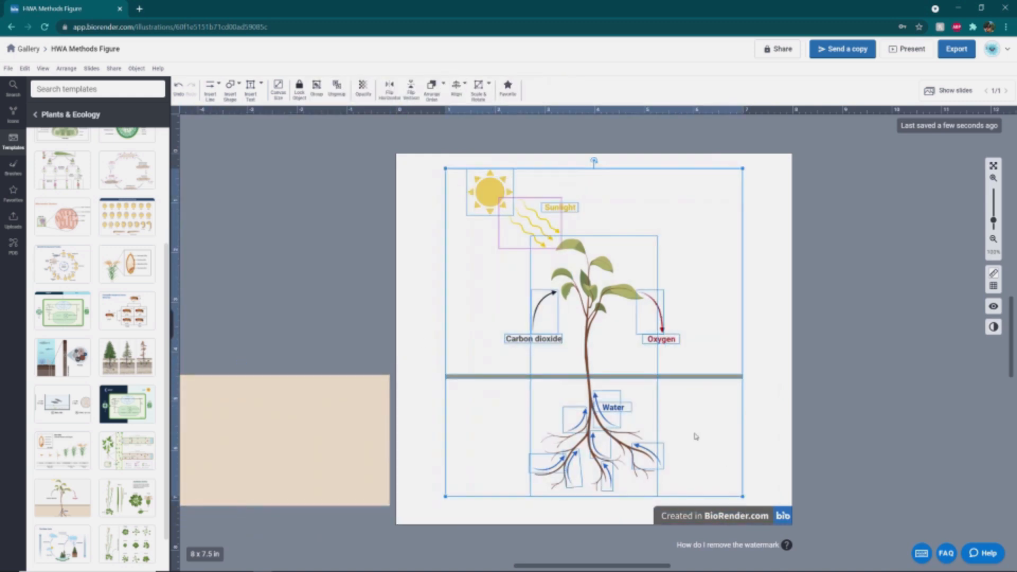
key(Delete)
Move the soil rectangle to the bottom edge of the canvas and stretch it across the full canvas width as a lower ground strip
drag(345, 452, 575, 473)
click(630, 391)
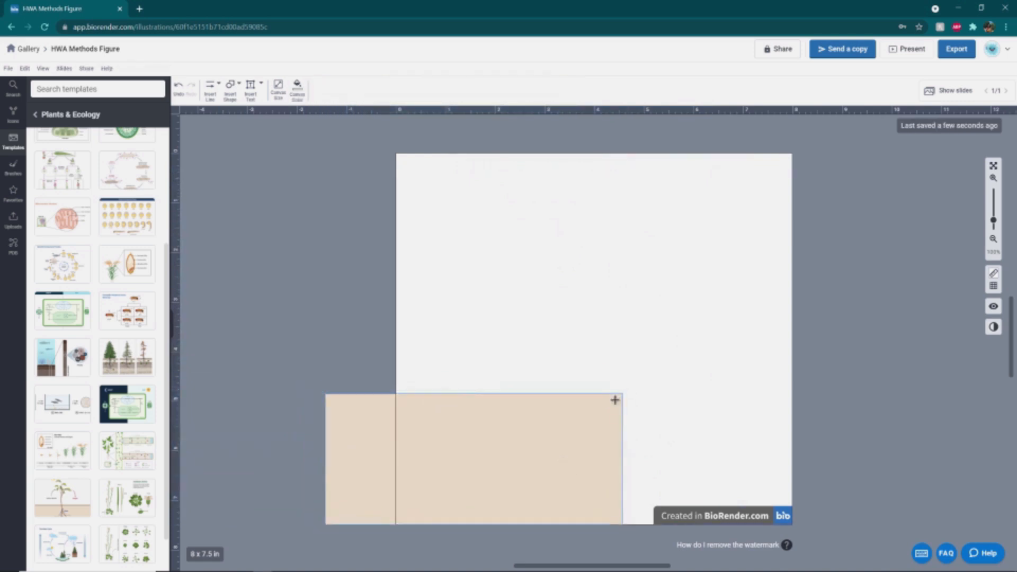
click(615, 400)
drag(627, 391, 832, 411)
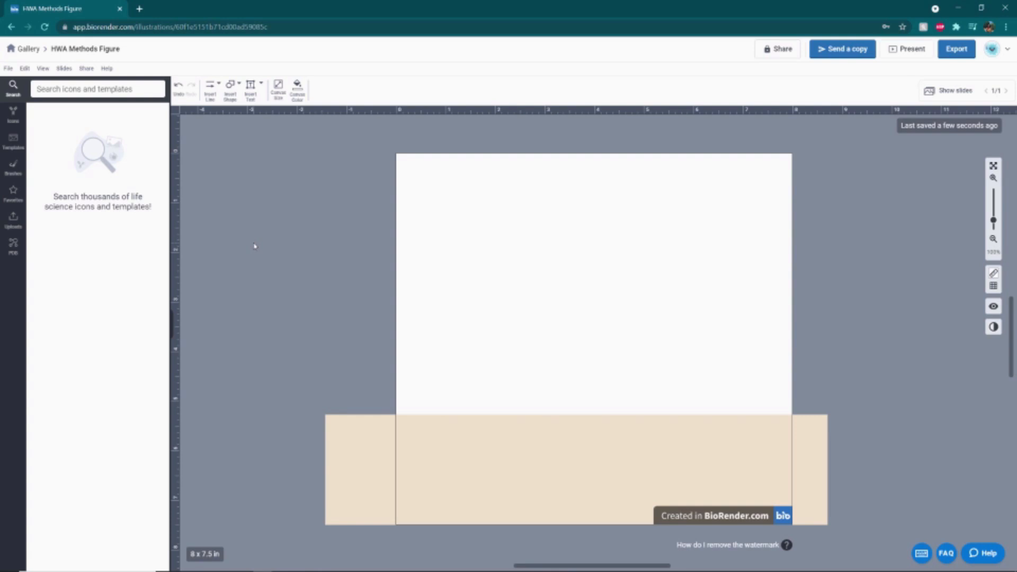
Add the coniferous tree, the withering coniferous tree and a sun icon in the canvas's upper-left corner, searching for "tree" and "sun"
click(145, 94)
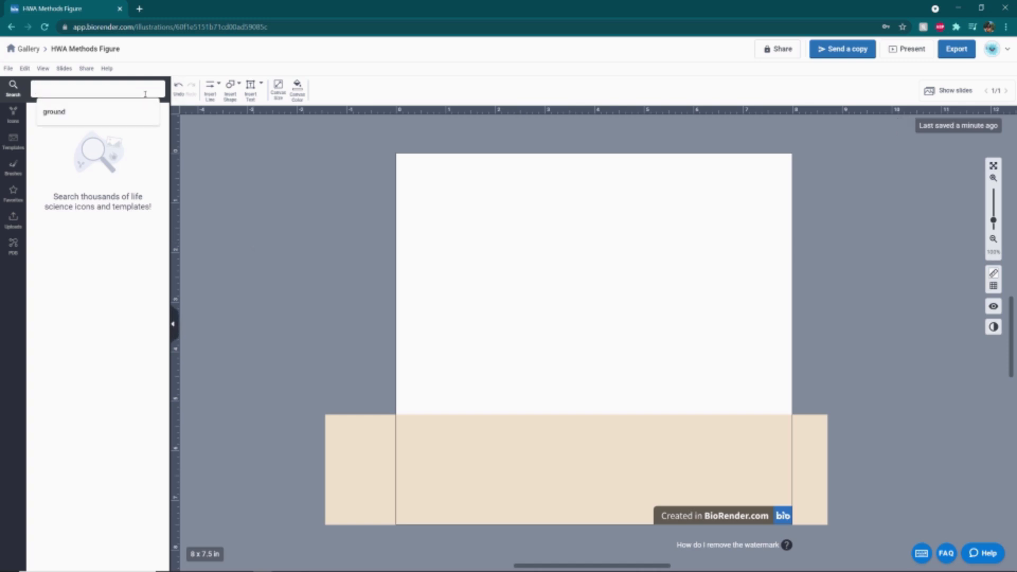
text(tree)
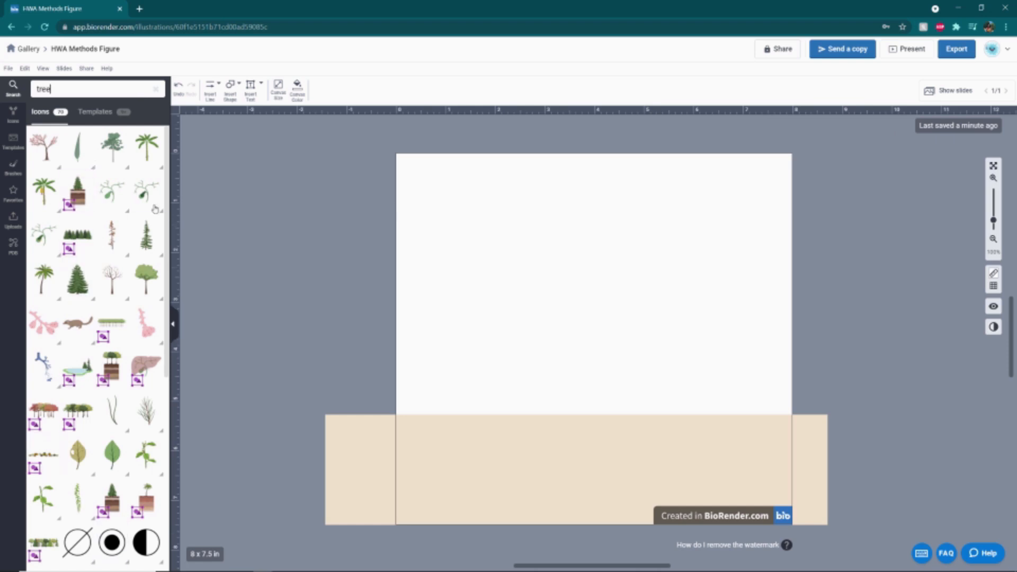
mouse_move(84, 285)
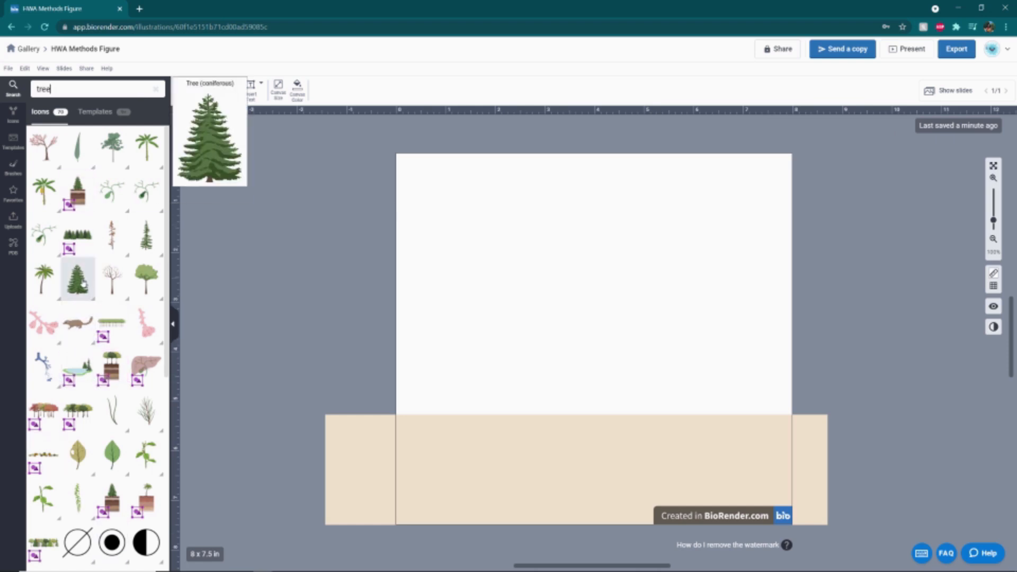
mouse_move(150, 245)
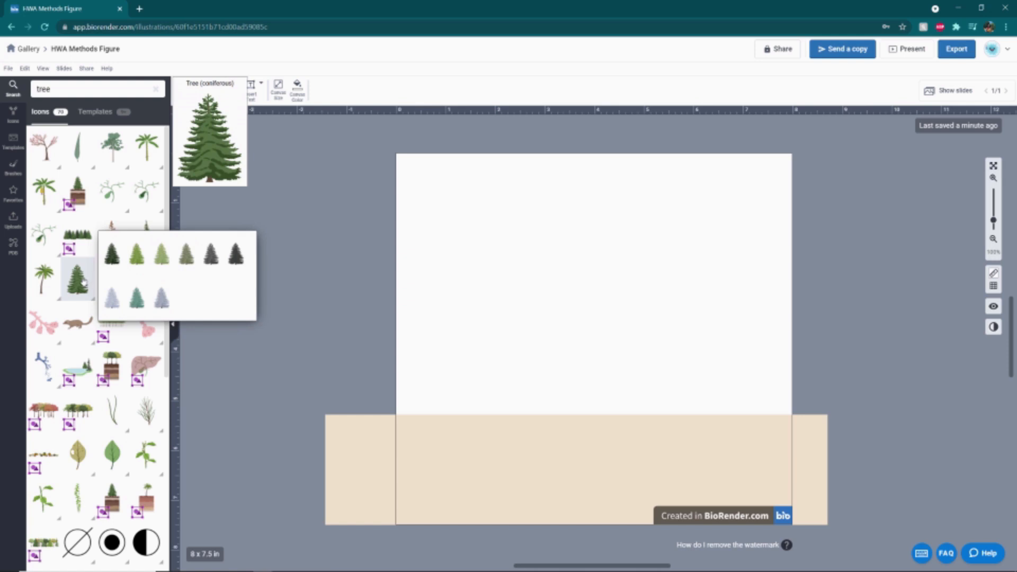
drag(83, 282, 485, 372)
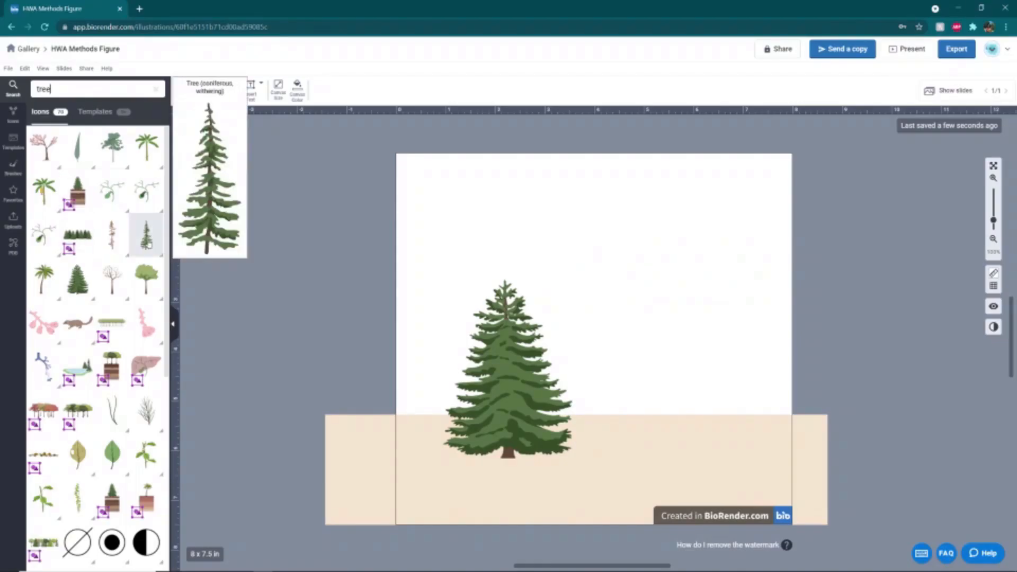
click(146, 235)
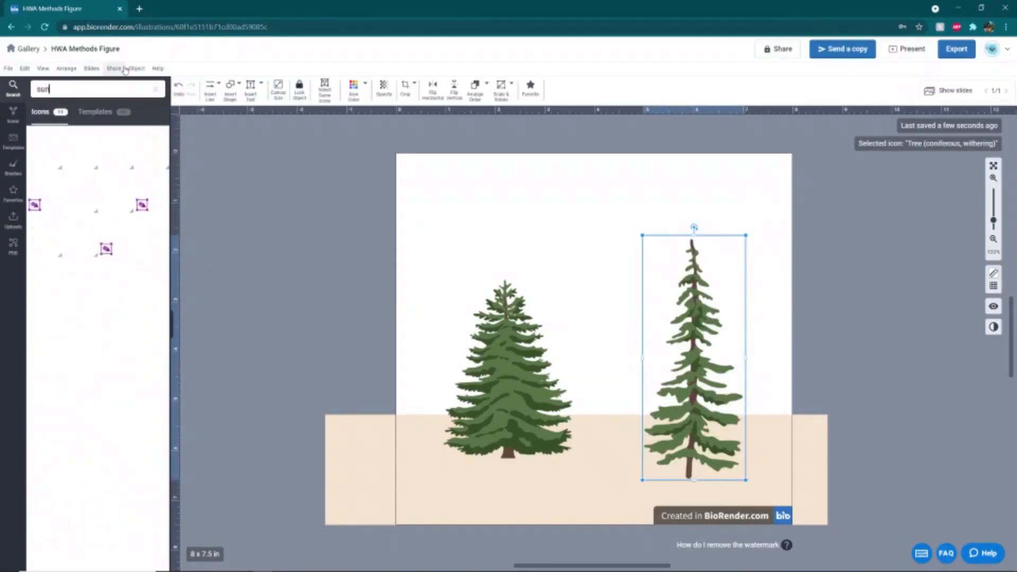
drag(44, 147, 439, 199)
Move the coniferous tree to the middle of the canvas and shrink the withering tree to stand beside it on the same ground level
drag(537, 326, 574, 316)
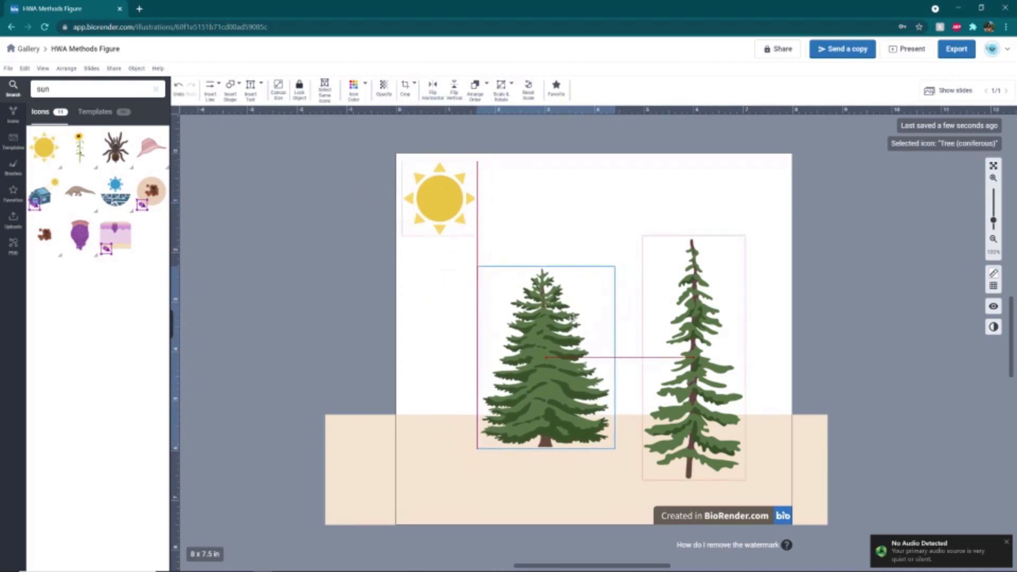
click(694, 339)
drag(745, 480, 704, 443)
drag(668, 360, 663, 362)
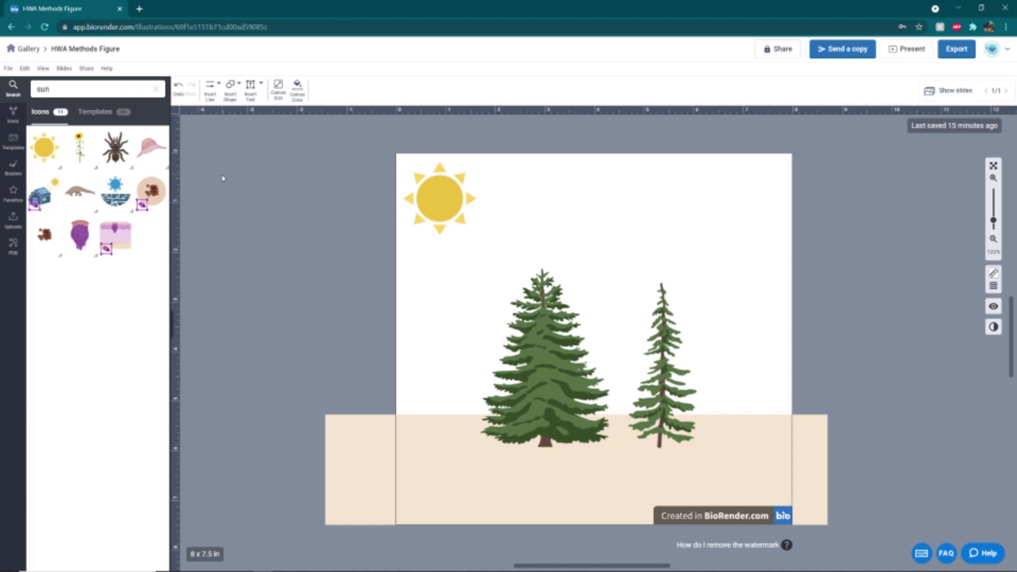
Place the uploaded drone image in the sky above the withering tree
click(8, 226)
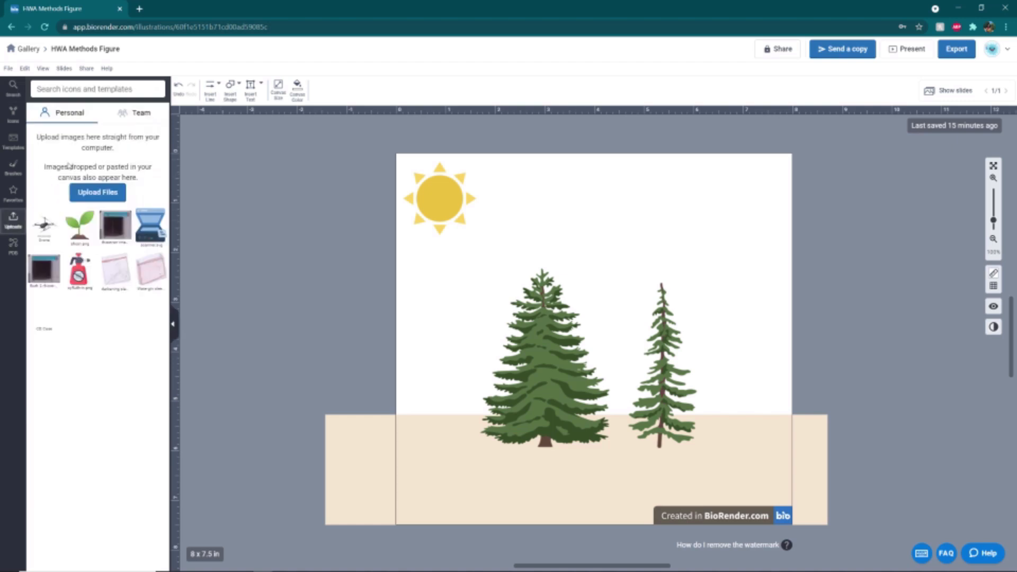
mouse_move(53, 233)
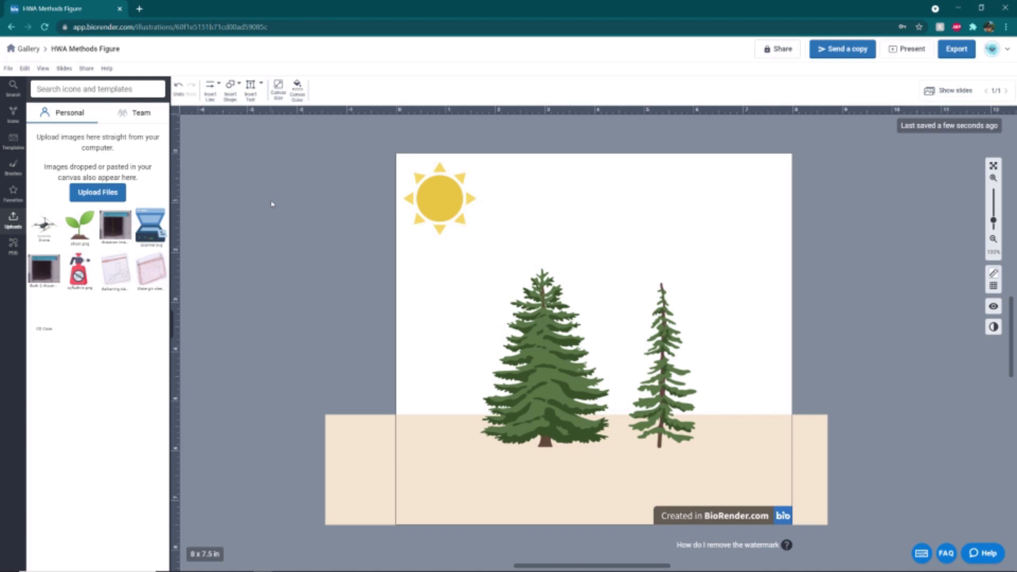
drag(44, 225, 657, 293)
Draw a wavy arrow about 1.5 in long just below the sun, pointing toward the coniferous tree
click(210, 89)
mouse_move(248, 128)
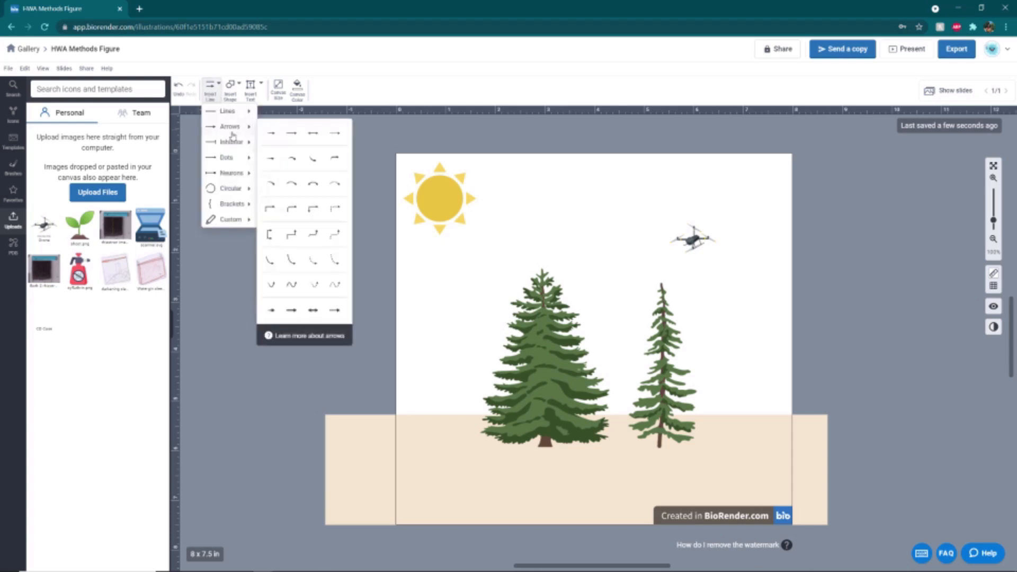
click(271, 285)
drag(407, 249, 475, 261)
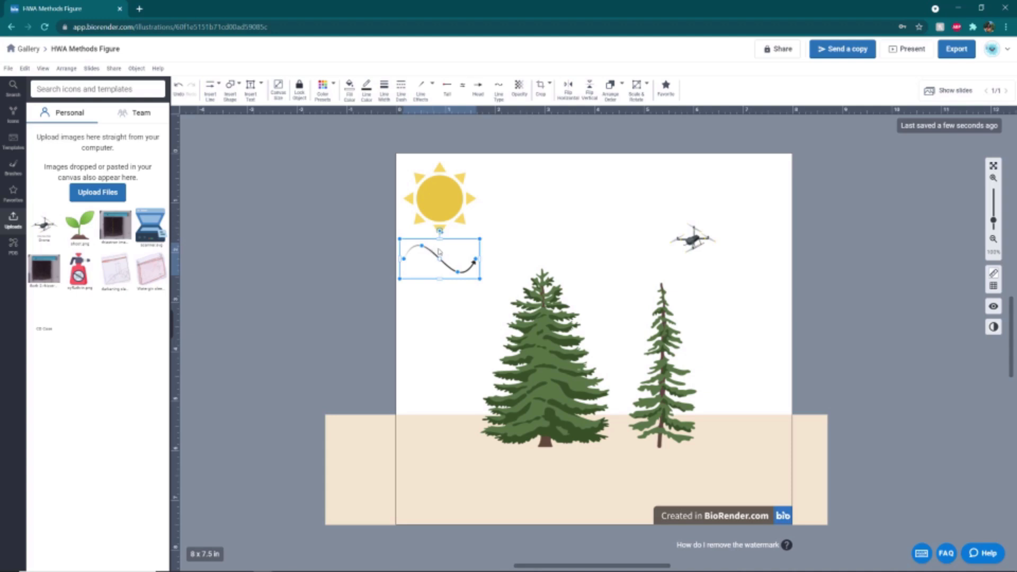
Duplicate the wavy arrow just beneath itself and group the two arrows as a smaller pair below the sun
click(424, 304)
key(ctrl+v)
drag(429, 285, 423, 288)
click(511, 257)
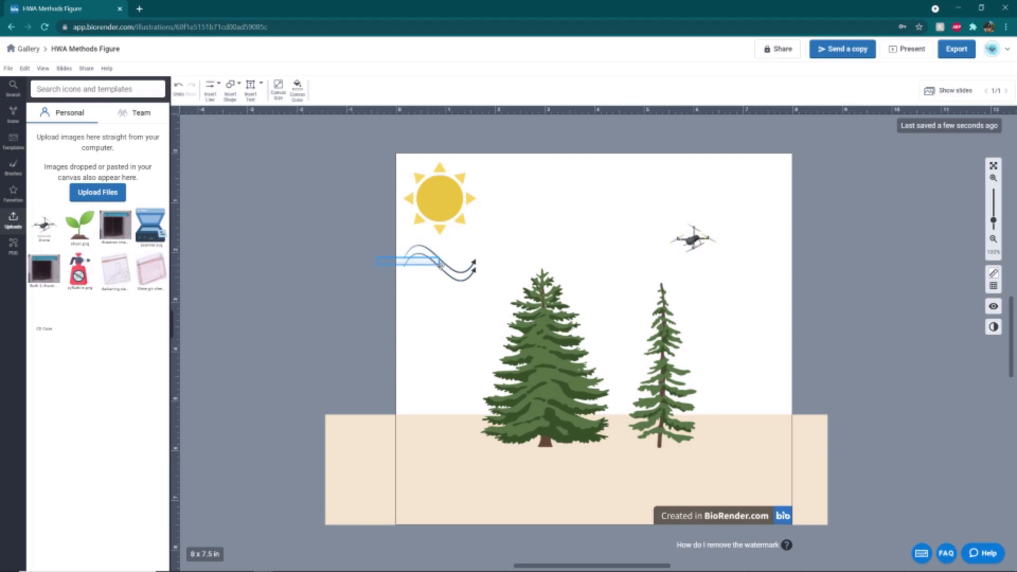
click(439, 264)
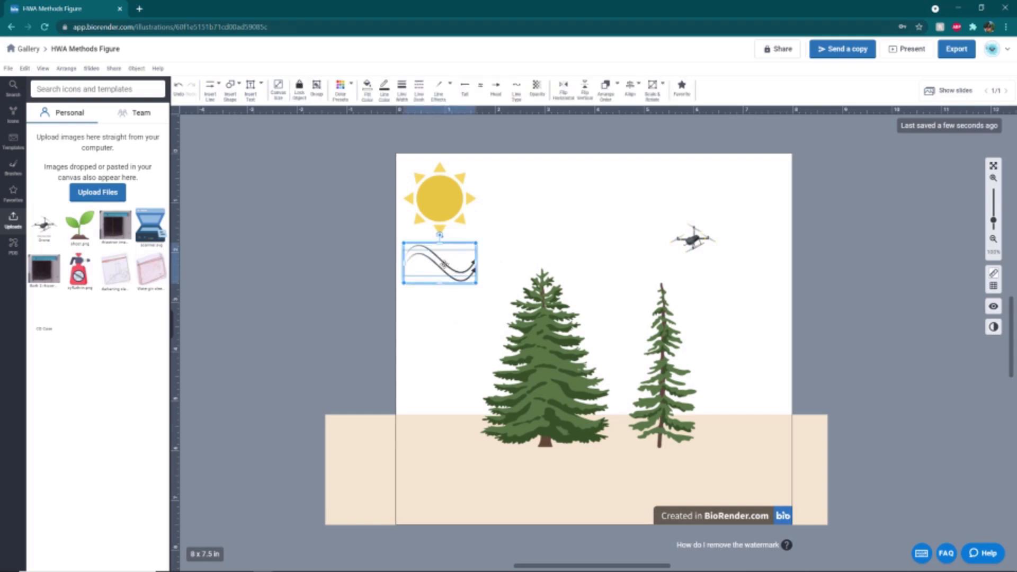
right_click(447, 264)
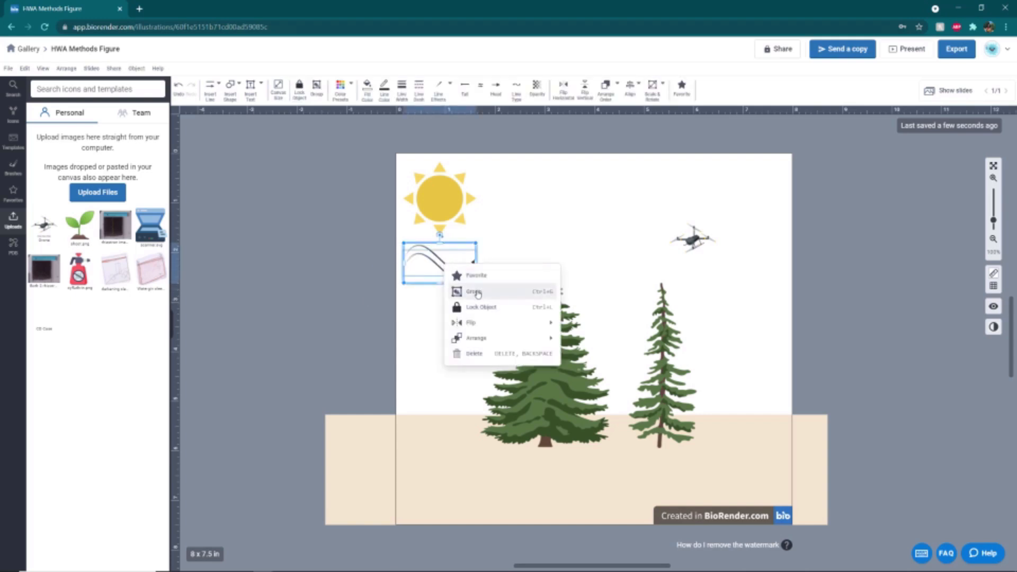
click(477, 292)
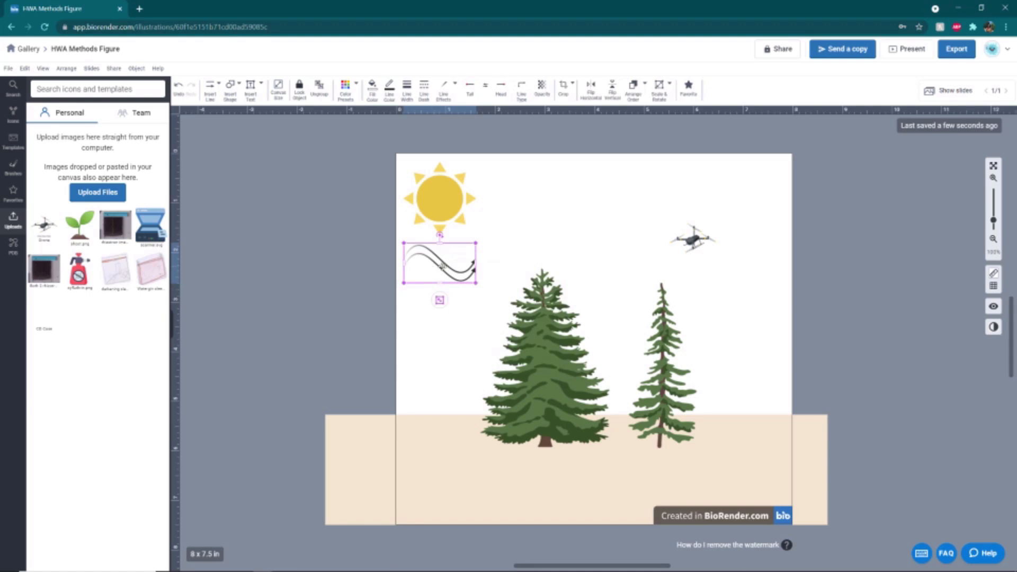
drag(433, 271, 489, 261)
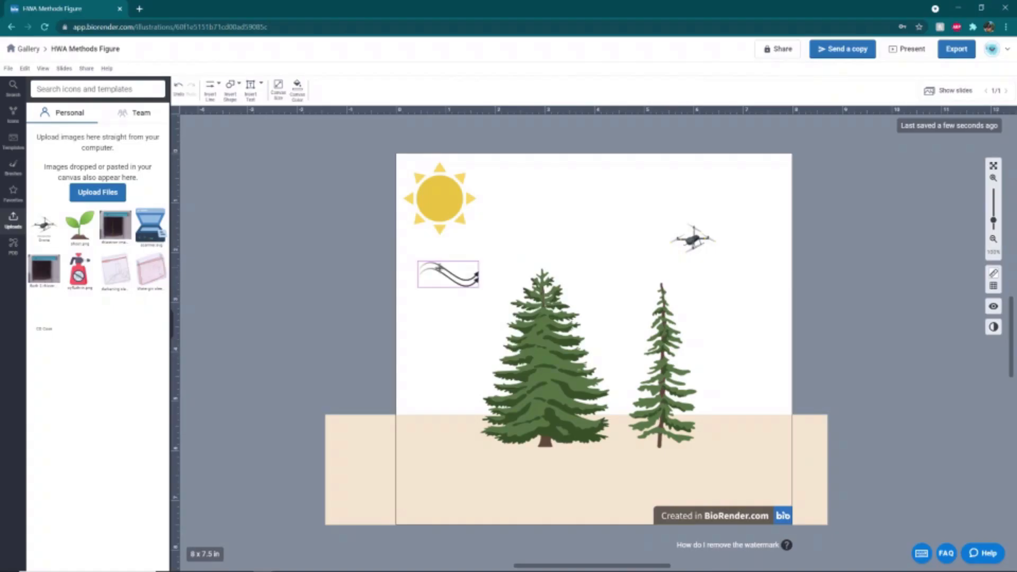
Add another copy of the wavy arrow to the pair and group the arrows together
click(434, 304)
key(ctrl+v)
drag(435, 299, 439, 269)
click(436, 270)
click(435, 262)
drag(398, 259, 466, 295)
right_click(453, 280)
click(498, 312)
Rotate the arrow group to point from the sun down to the coniferous tree's top, with a second matching group beside it
drag(449, 260, 470, 266)
drag(452, 289, 480, 271)
click(450, 285)
drag(502, 239, 501, 238)
click(587, 297)
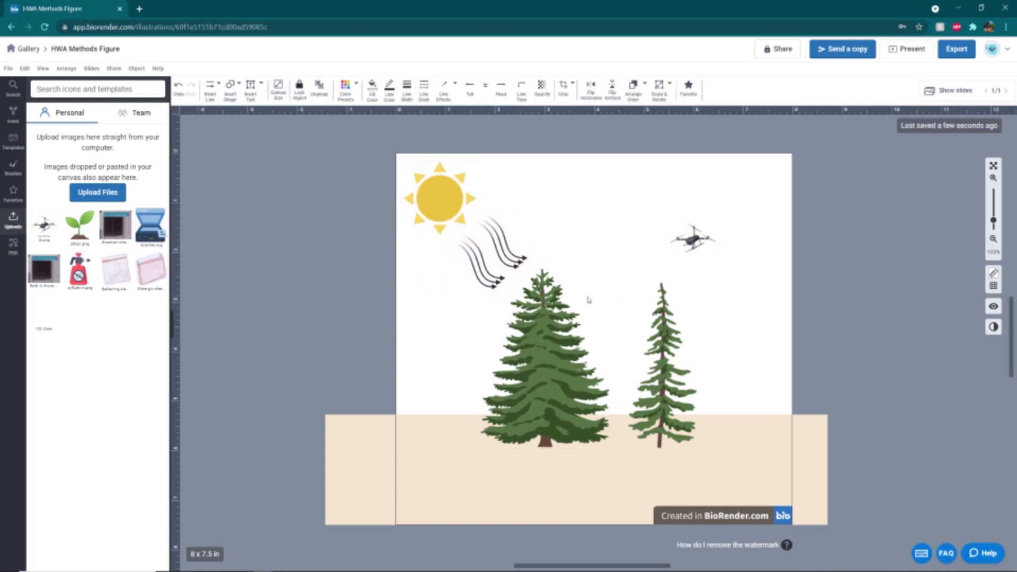
Copy a single wavy arrow out of the sun's arrow group and angle it upward in the sky between the two trees
double_click(493, 259)
click(585, 290)
click(586, 291)
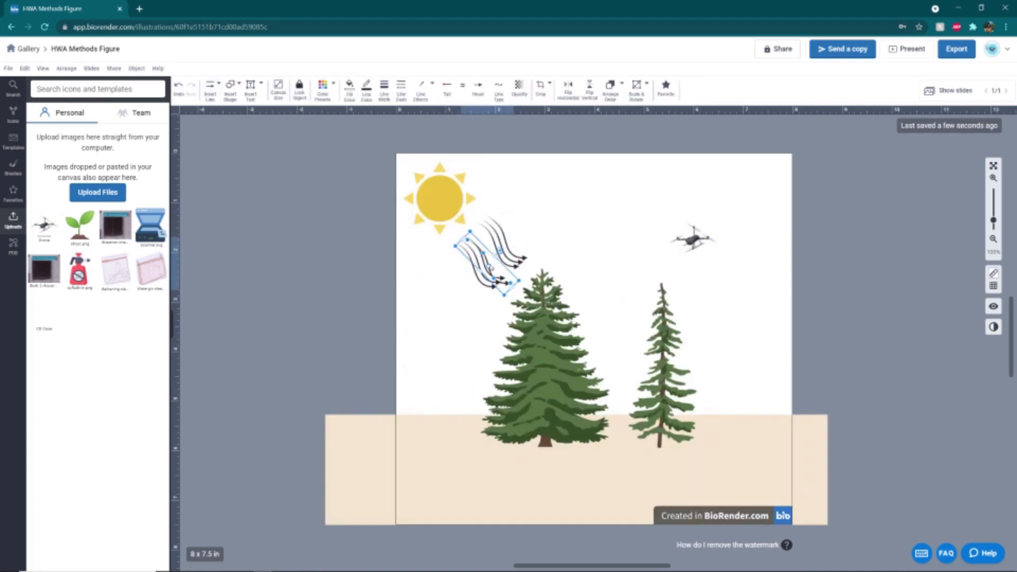
key(ctrl+v)
drag(608, 291, 623, 273)
drag(628, 289, 598, 247)
drag(601, 267, 600, 264)
Place a second arrow copy alongside the one between the trees and group the two arrows
click(599, 296)
key(ctrl+v)
click(496, 274)
drag(513, 289, 597, 270)
click(579, 256)
drag(577, 250, 602, 275)
drag(609, 240, 721, 308)
right_click(606, 268)
click(637, 294)
Duplicate the arrow pair above the withering tree, making room by shifting the tree left and the drone right
key(ctrl+c)
key(ctrl+v)
drag(707, 266, 681, 267)
drag(662, 344, 649, 349)
drag(710, 290, 668, 280)
drag(693, 239, 724, 240)
click(671, 279)
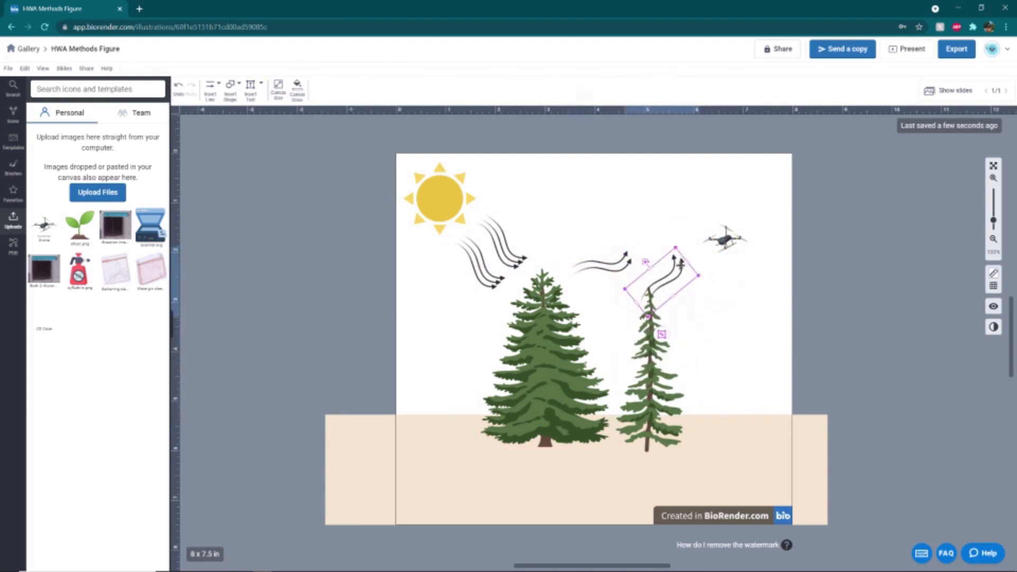
Rotate the copied arrow pair to point from the withering tree's top toward the drone, and reposition the drone near its tips
drag(642, 255, 660, 248)
drag(687, 286, 719, 294)
drag(726, 239, 637, 246)
click(614, 268)
drag(612, 268, 622, 273)
drag(697, 290, 685, 287)
drag(692, 239, 729, 248)
Refine the arrows between the withering tree's top and the drone, leaving a single pair there
double_click(701, 281)
mouse_move(700, 281)
mouse_down()
mouse_move(693, 274)
mouse_move(709, 266)
mouse_move(672, 285)
mouse_move(684, 279)
mouse_up()
click(689, 289)
key(Delete)
click(680, 279)
key(ctrl+c)
key(ctrl+v)
click(679, 269)
click(681, 281)
click(726, 316)
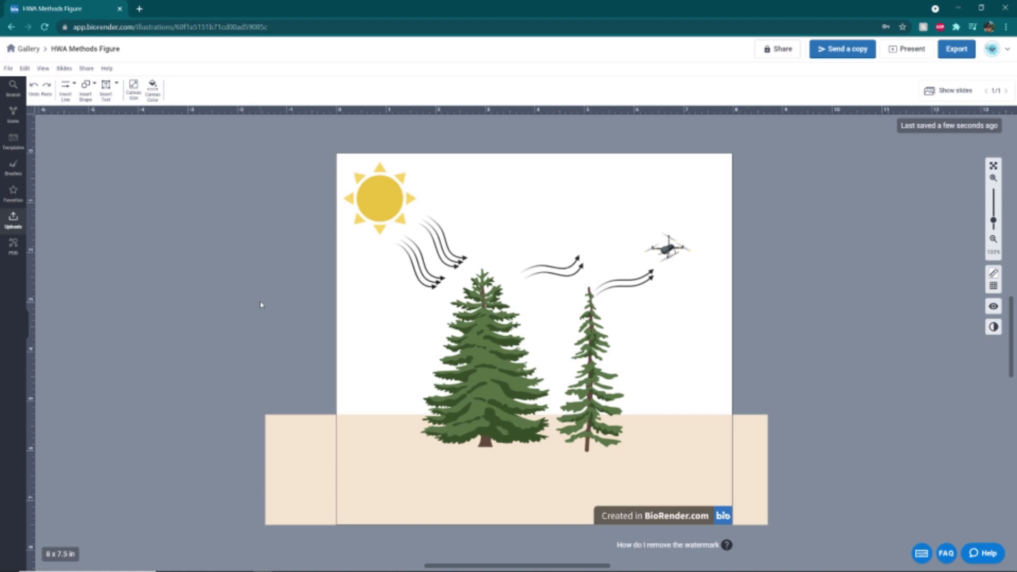
Recolor the lower group of sunlight arrows between the sun and the healthy tree red
click(418, 259)
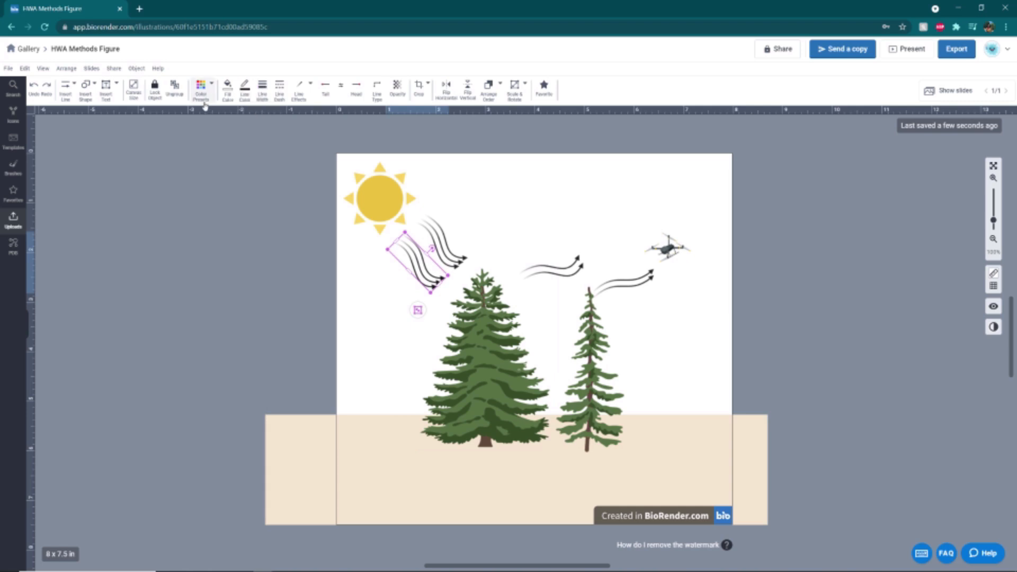
click(242, 100)
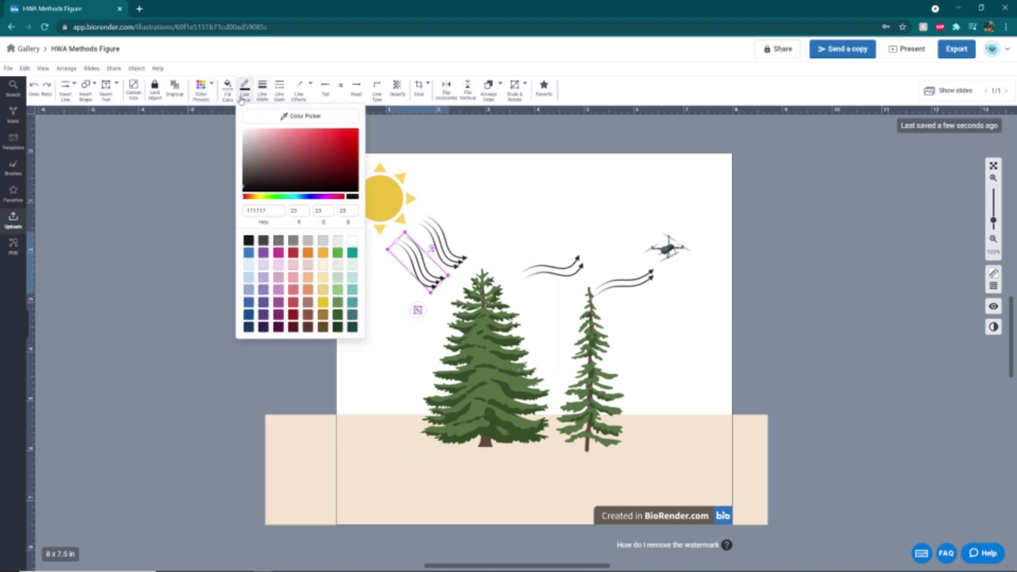
click(295, 306)
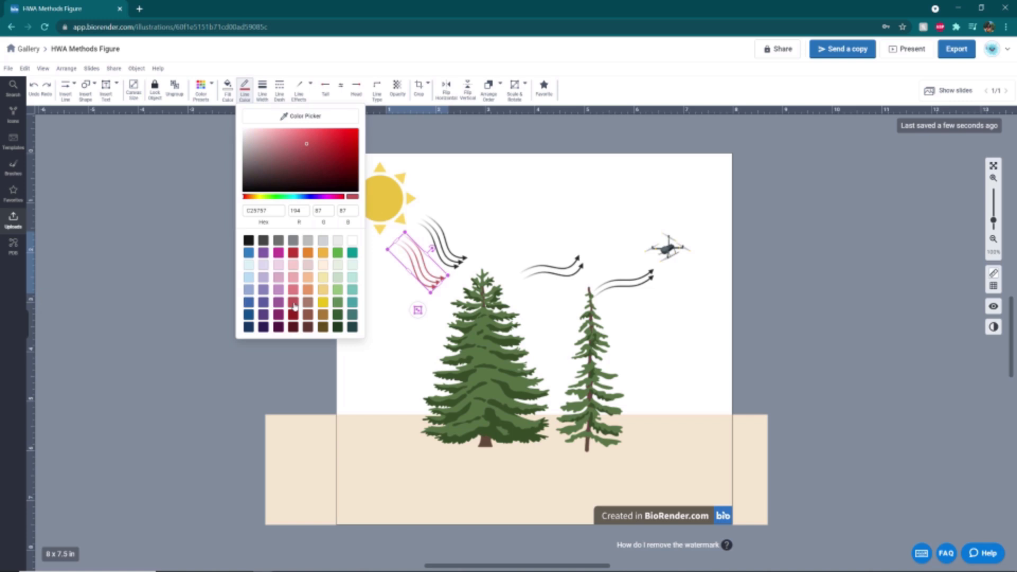
click(291, 379)
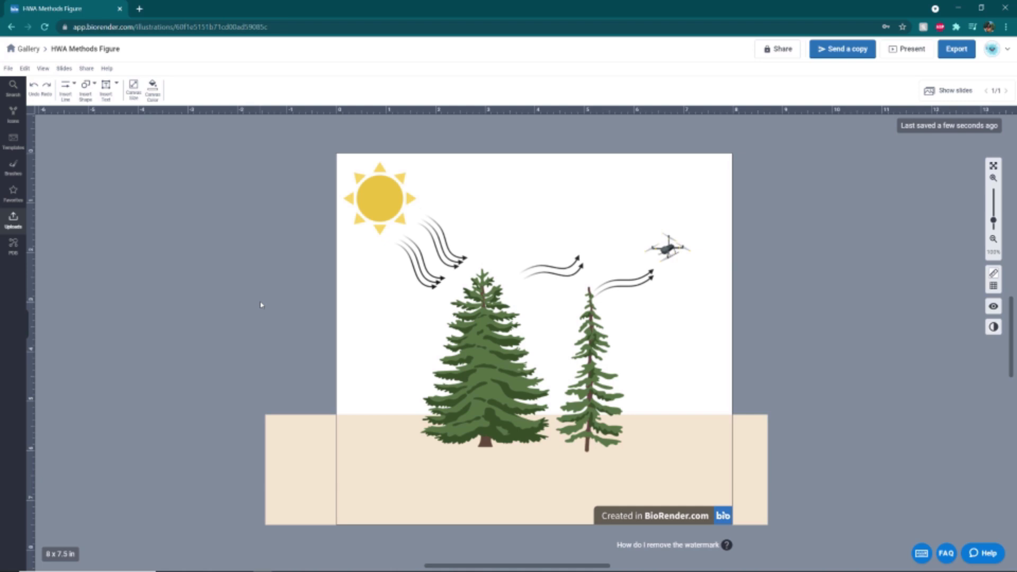
click(418, 260)
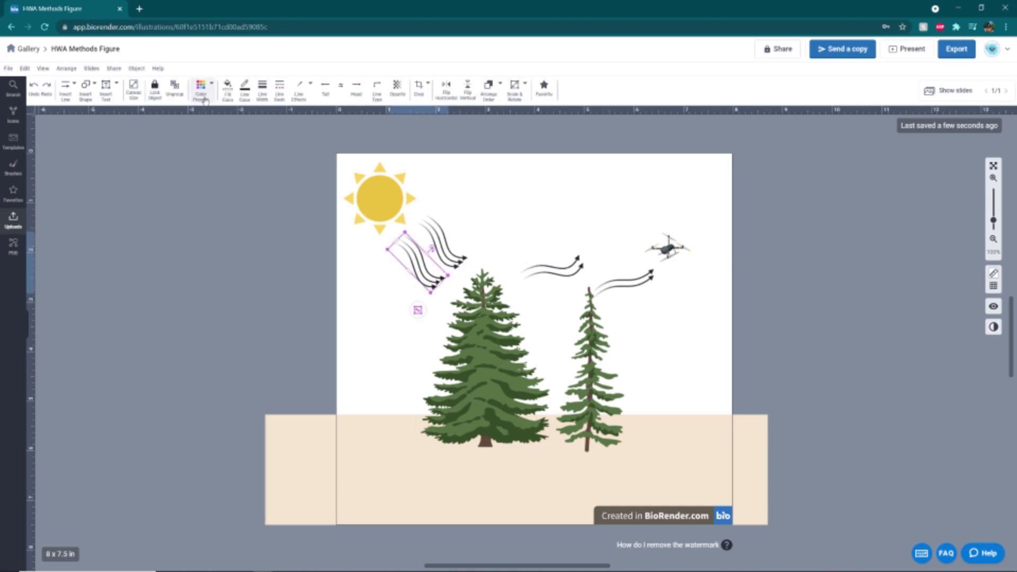
click(241, 100)
click(294, 307)
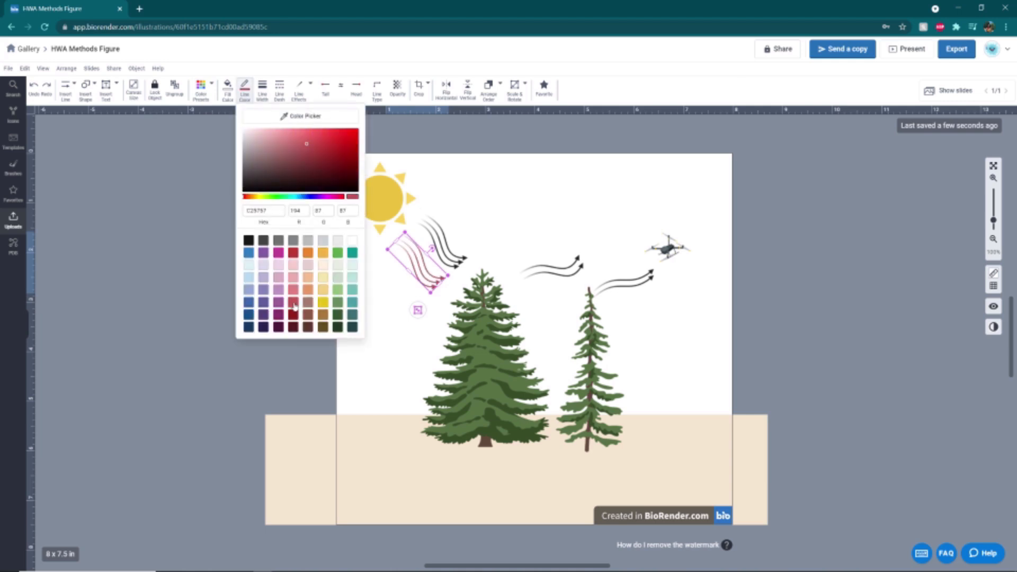
click(290, 379)
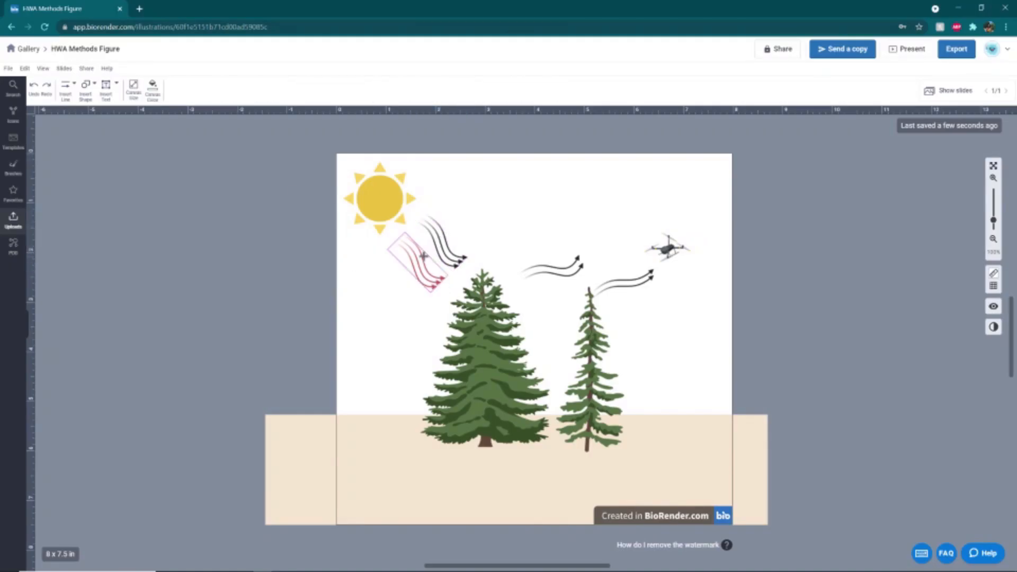
Recolor the upper group of sunlight arrows between the sun and the healthy tree yellow
click(442, 239)
click(245, 89)
click(324, 299)
Within the grouped arrow pair between the two trees, color the upper arrow red and the lower one yellow
double_click(537, 265)
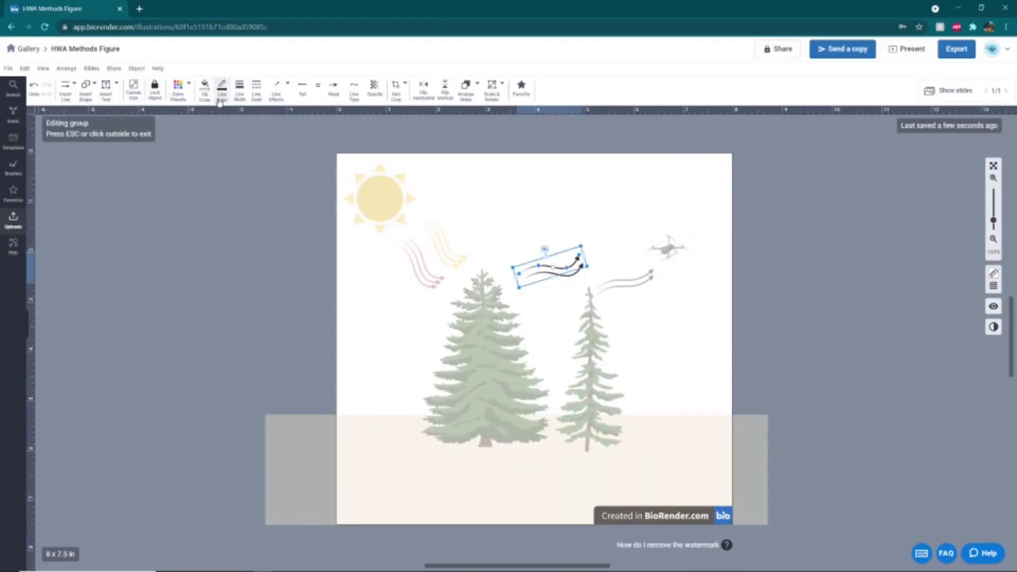
click(222, 90)
click(268, 305)
click(220, 98)
click(222, 90)
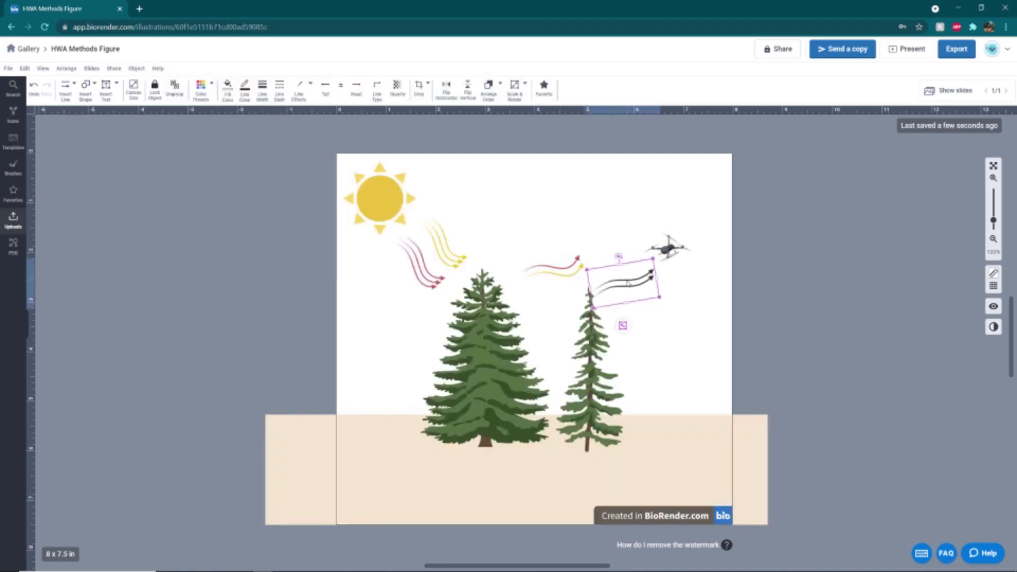
Color the upper arrow red and the lower arrow yellow in the pair leading from the withering tree to the drone
double_click(624, 280)
click(222, 90)
click(638, 283)
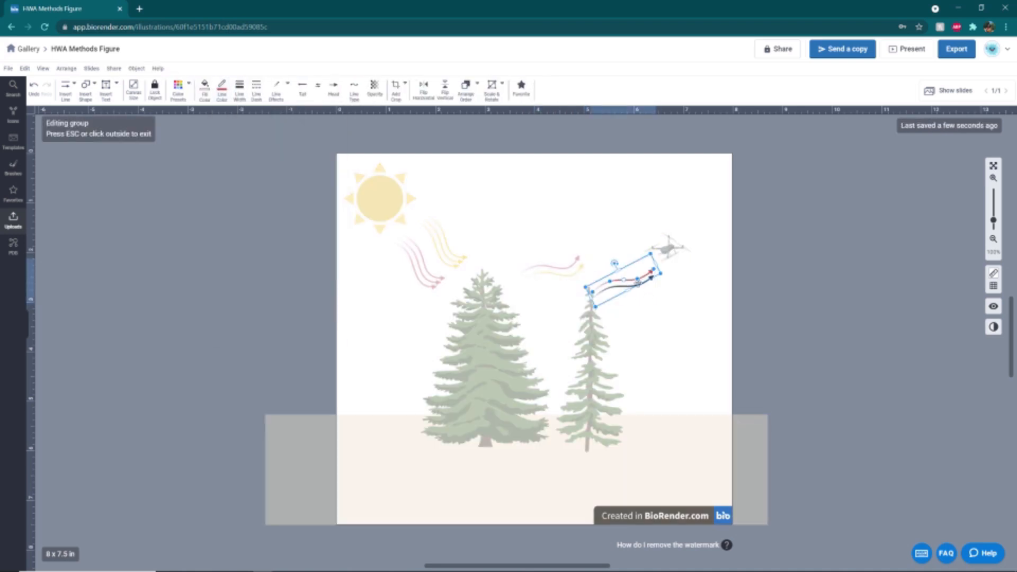
click(622, 286)
click(222, 90)
click(300, 302)
click(607, 201)
click(606, 210)
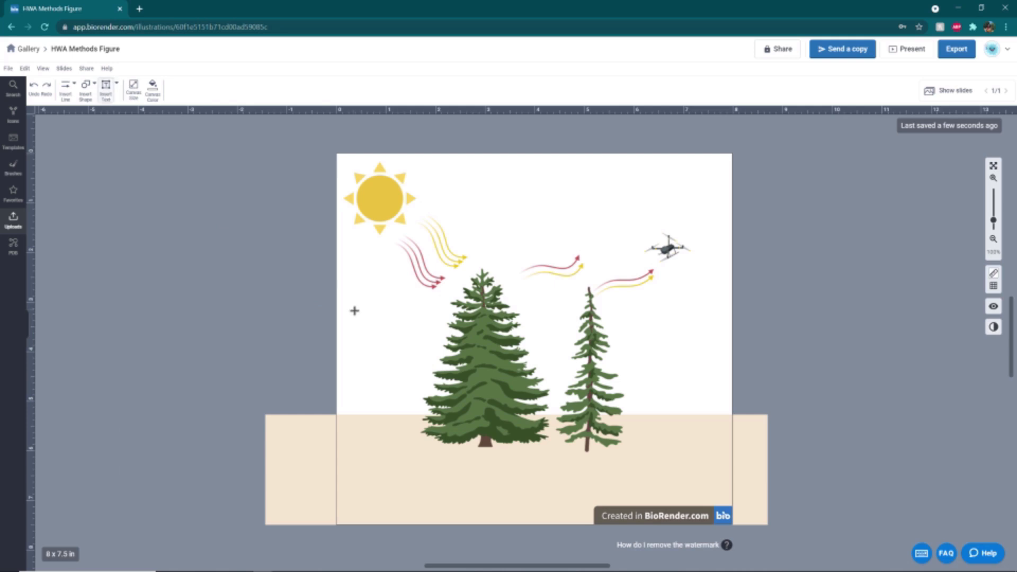
Add the text label "Visible red band" below the red sunlight arrows and color it red
drag(348, 295, 422, 318)
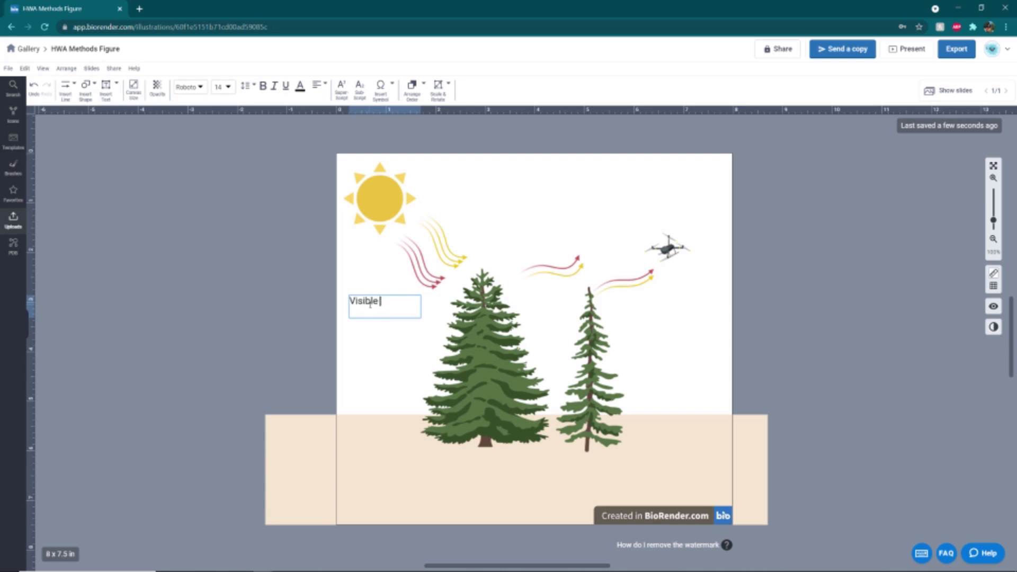
click(370, 359)
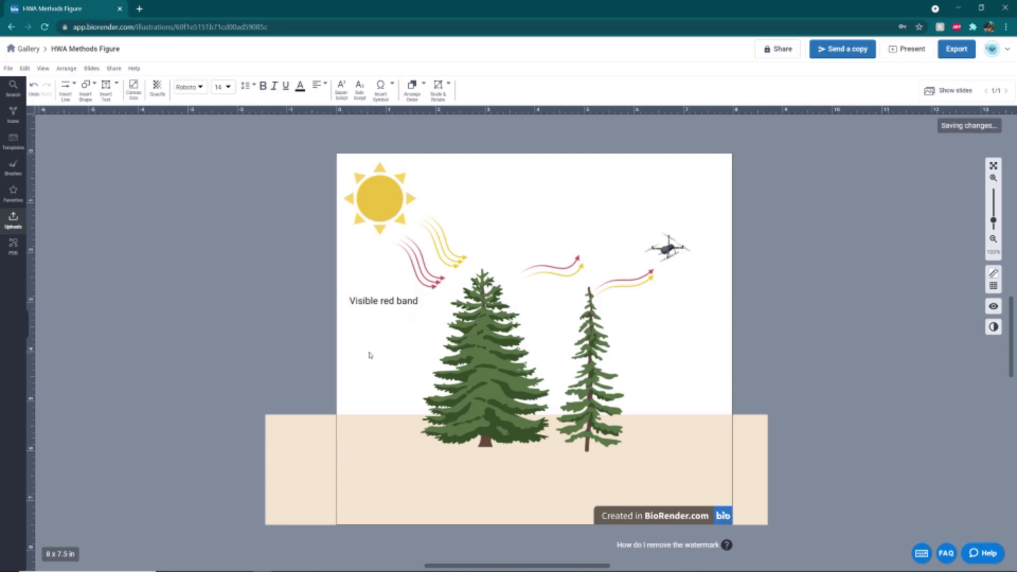
click(384, 301)
click(217, 88)
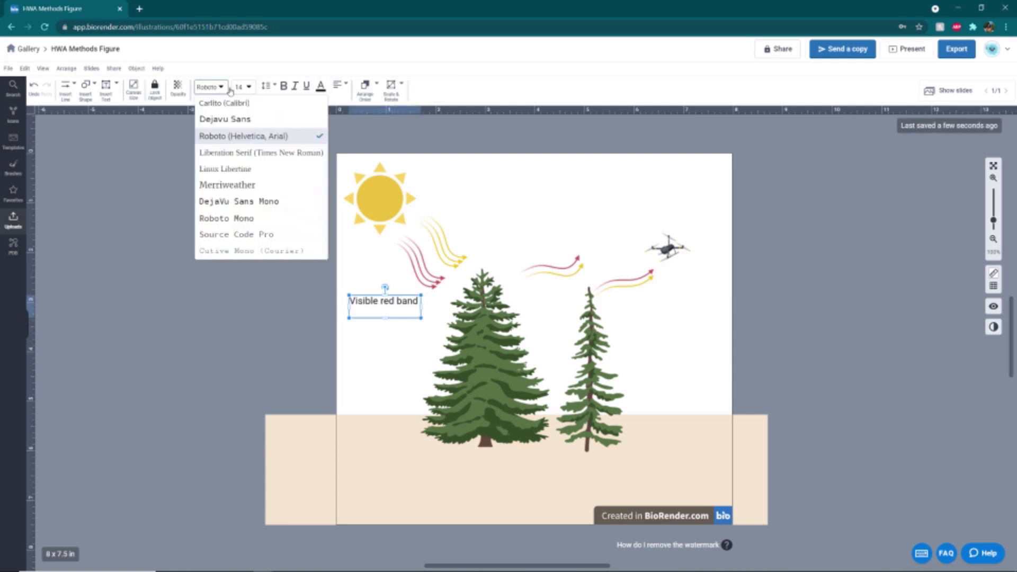
click(249, 88)
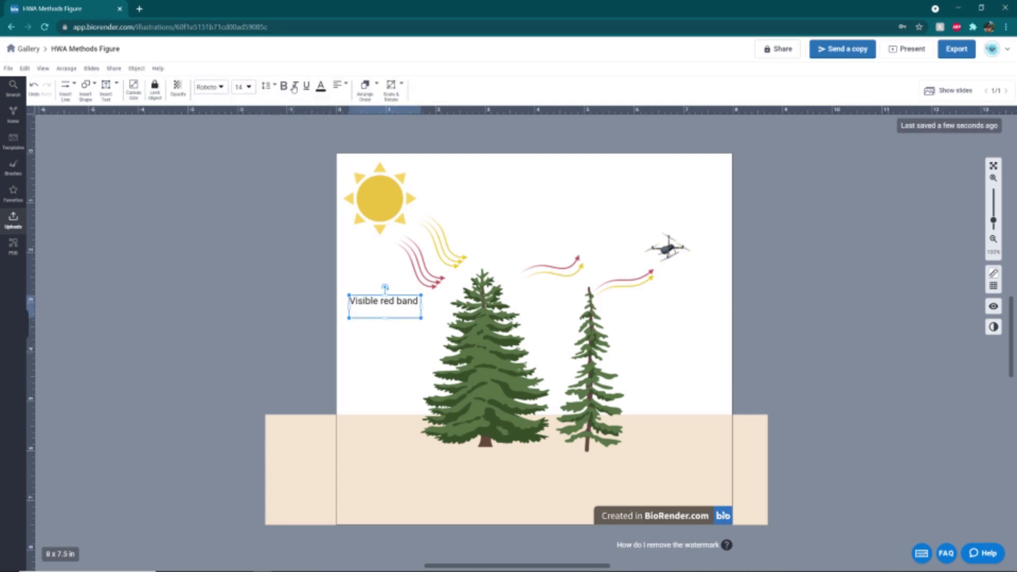
click(320, 86)
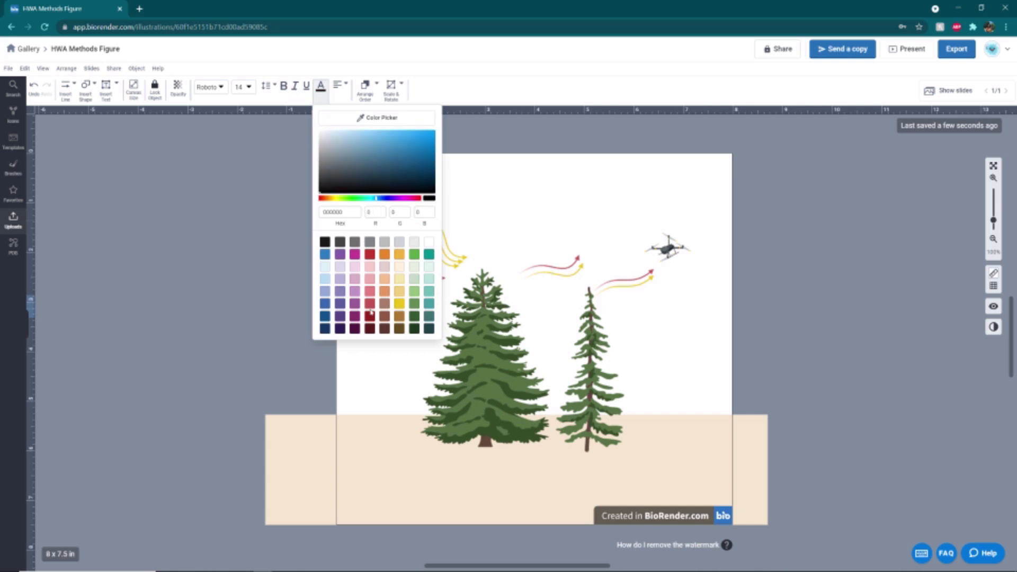
click(401, 331)
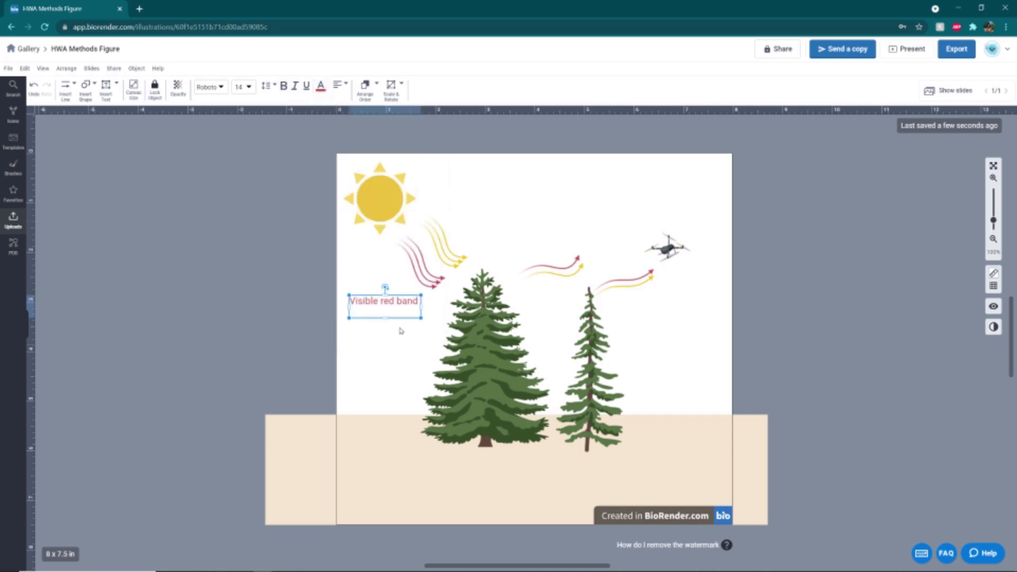
Shrink the "Visible red band" label and rotate it to run alongside the red sunlight arrows
drag(422, 292, 410, 270)
drag(356, 247, 419, 268)
click(364, 269)
right_click(416, 264)
click(446, 294)
click(393, 336)
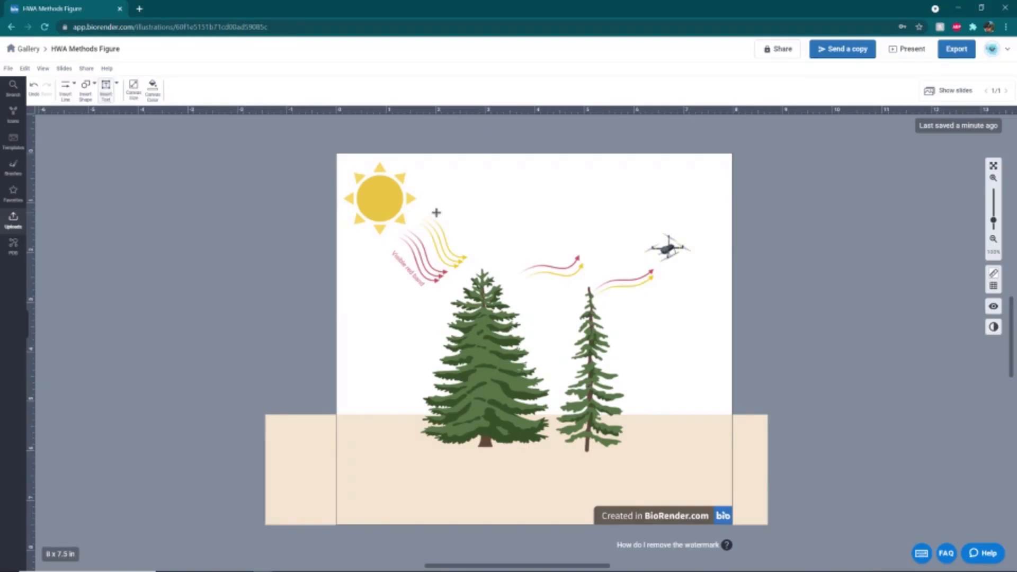
Add the text label "Near-infared light" near the yellow sunlight arrows and color it yellow
click(436, 212)
text(Near-infared light)
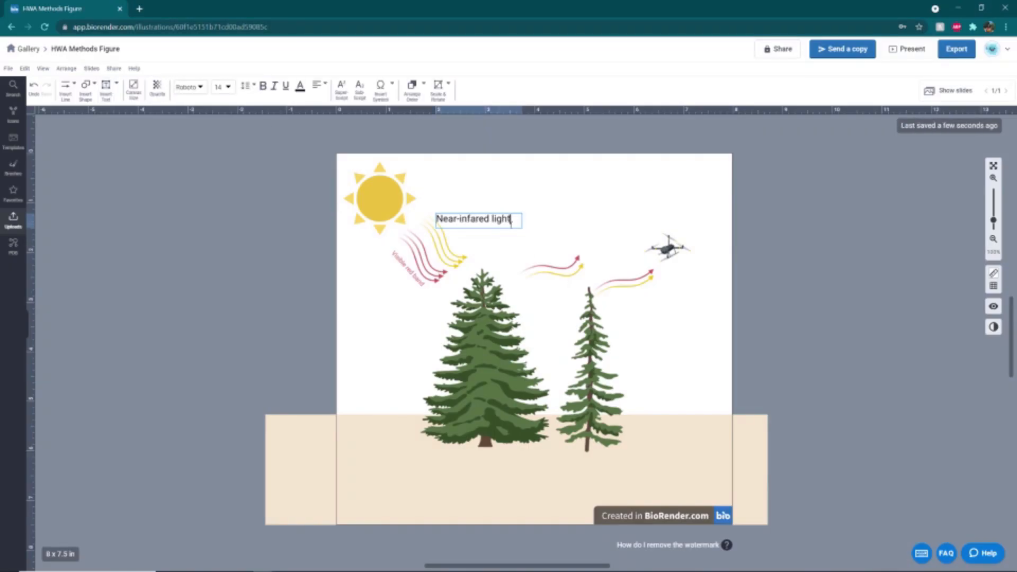
click(474, 209)
click(475, 218)
click(321, 86)
click(400, 293)
Shrink the "Near-infared light" label to size 9 and rotate it to run alongside the yellow sunlight arrows
click(504, 214)
drag(479, 205, 491, 209)
drag(512, 248, 459, 233)
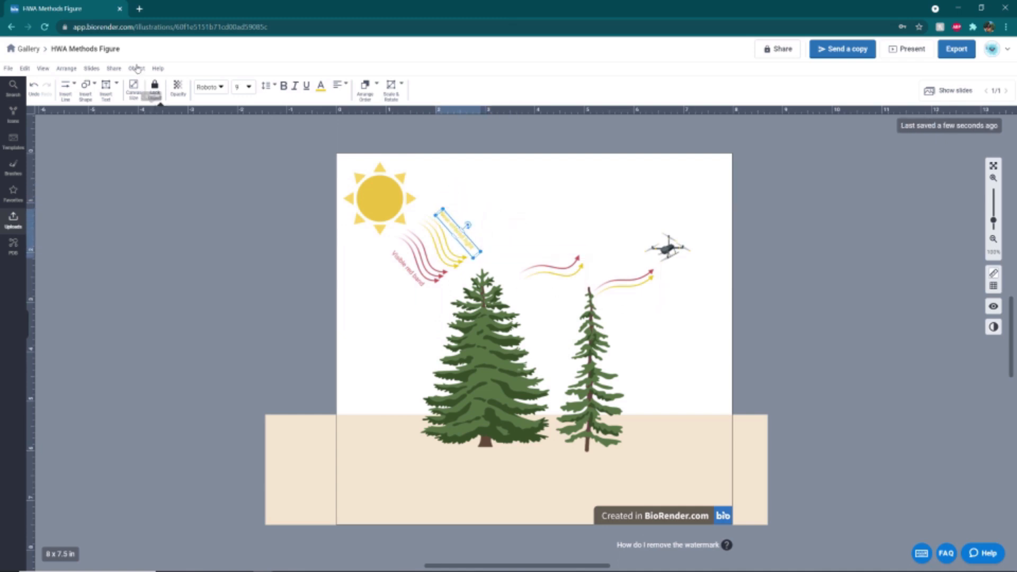
Add an "8%" label above the arrow pair between the trees and scale it down to size 12
click(106, 86)
click(538, 253)
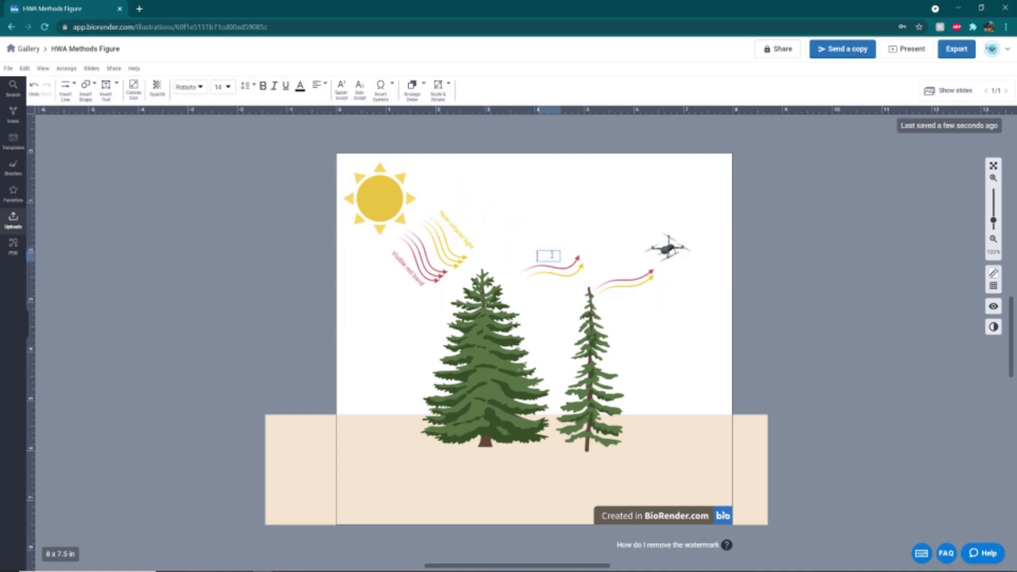
text(8%)
click(623, 246)
click(546, 256)
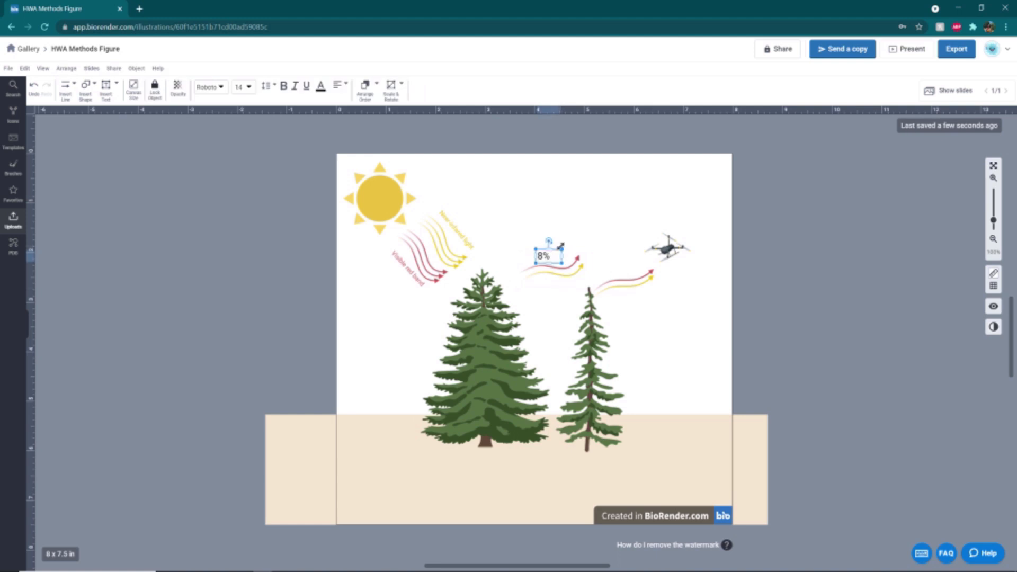
drag(561, 249, 558, 251)
Place a copy of the percentage label below the yellow arrow between the trees and change its text to "50%"
drag(544, 255, 558, 283)
click(556, 295)
click(609, 285)
click(562, 297)
click(557, 258)
click(552, 298)
double_click(556, 285)
text(50%)
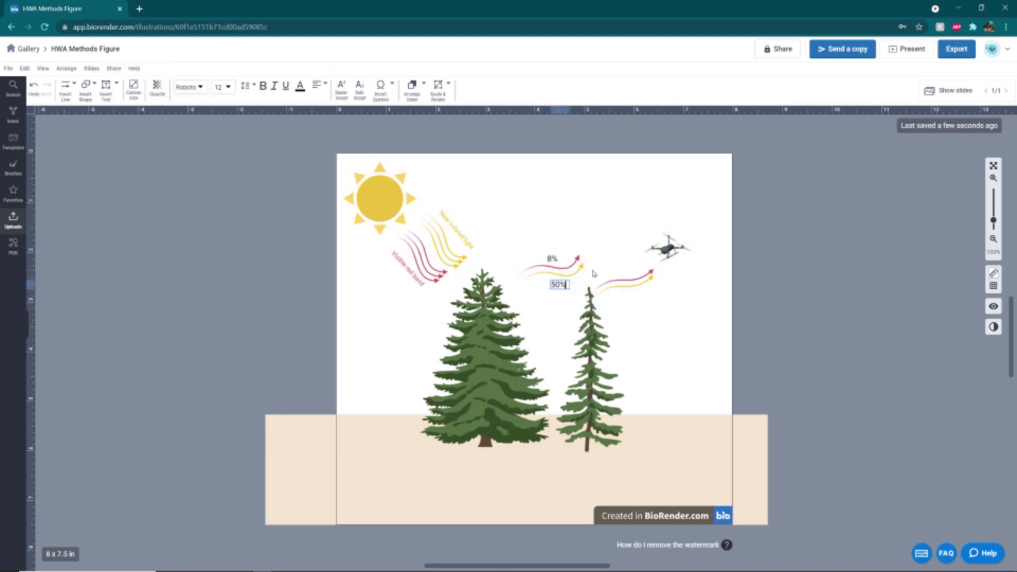
click(595, 273)
Copy the "8%" label to above the arrows leading to the drone and change the copy's text to "30%"
click(556, 259)
key(ctrl+c)
key(ctrl+v)
double_click(624, 269)
drag(567, 269, 641, 295)
text(30%)
Paste another percentage label below the arrows leading to the drone and change its text to "40%"
click(641, 308)
key(ctrl+v)
double_click(635, 295)
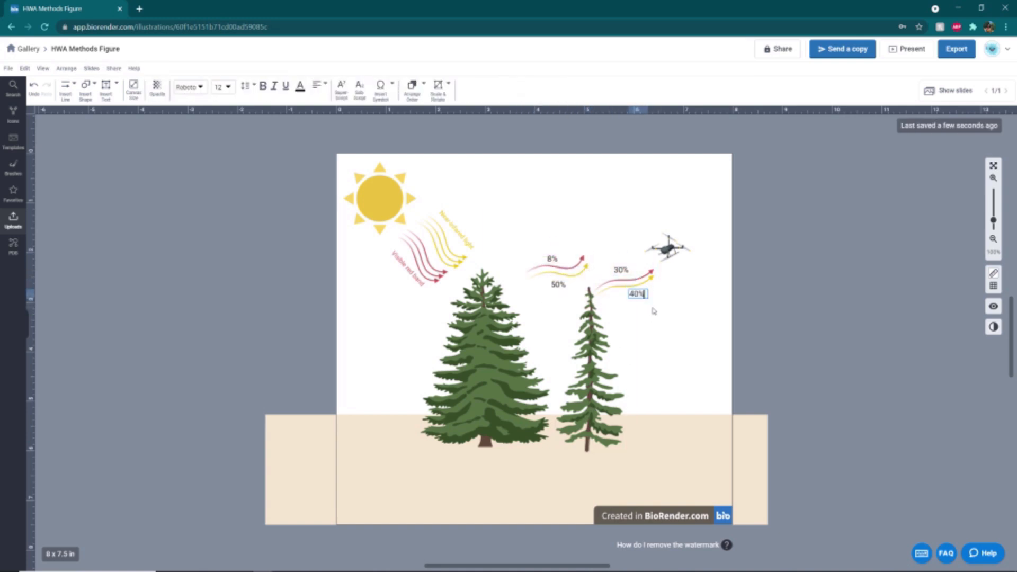
click(654, 312)
Color the "8%" and "30%" labels red to match the red arrows
click(553, 259)
click(321, 87)
click(370, 254)
click(621, 270)
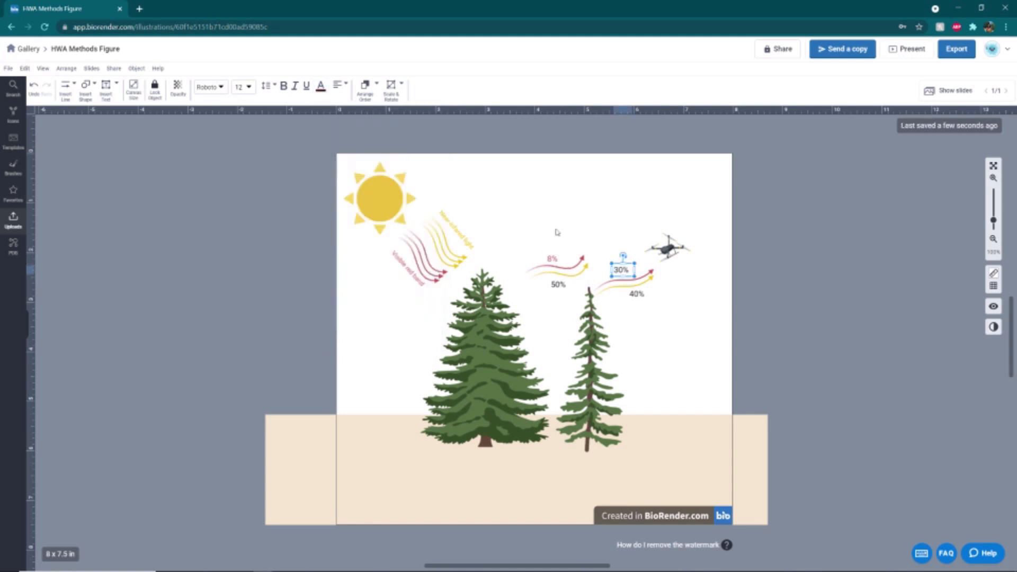
click(320, 86)
click(399, 303)
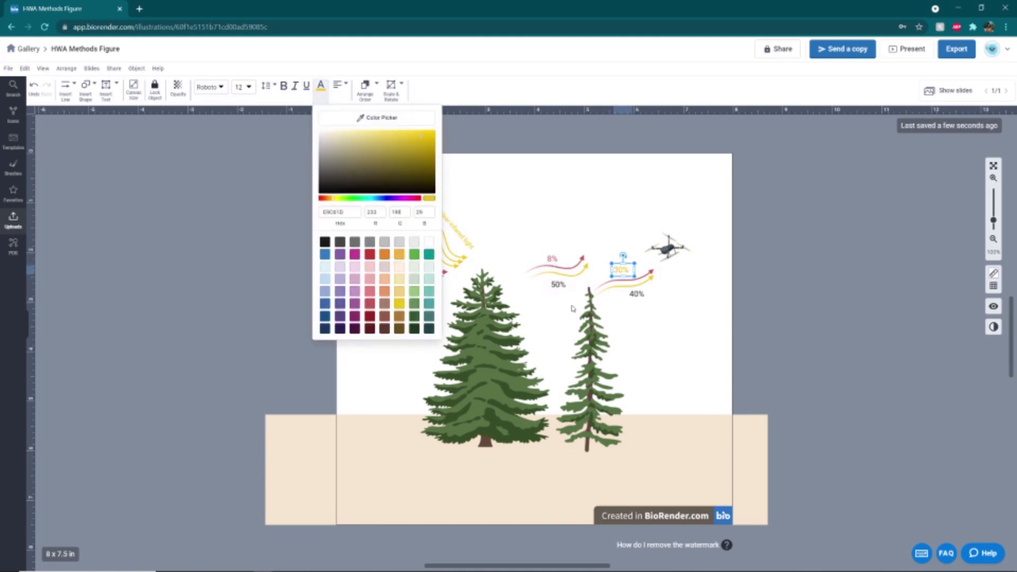
click(369, 304)
Color the "50%" and "40%" labels yellow to match the yellow arrows
click(559, 284)
click(321, 86)
click(429, 303)
click(637, 293)
click(320, 86)
click(399, 303)
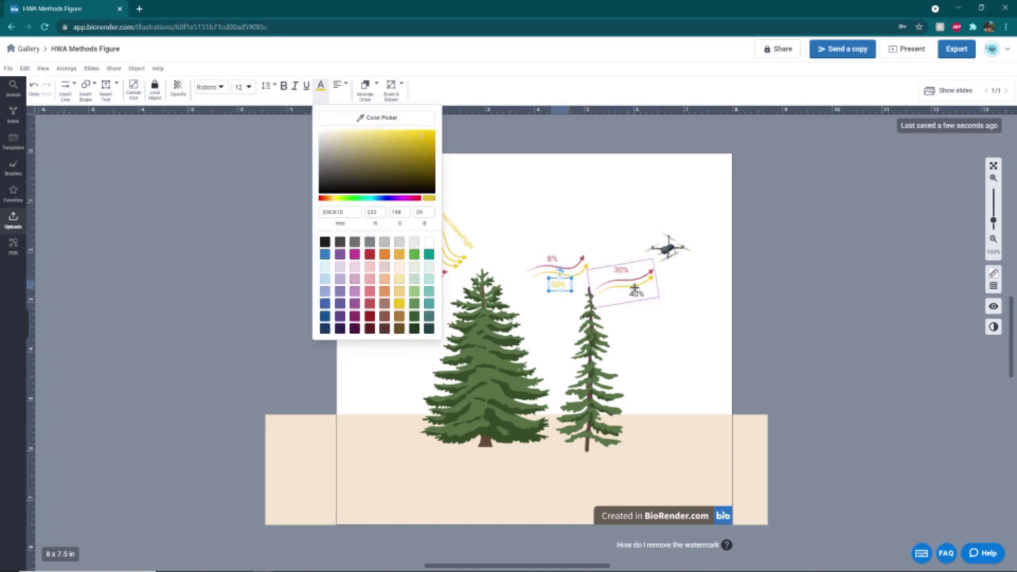
click(634, 288)
click(321, 86)
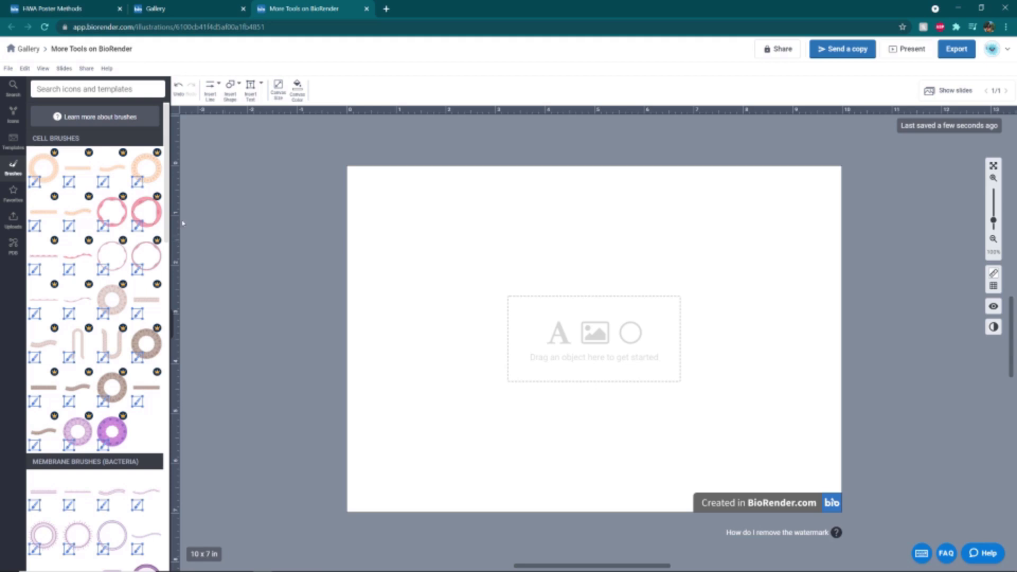
Place the circular bacterial outer membrane brush on the blank canvas and adjust its end point to widen the ring's gap
scroll(85, 310, down, 3)
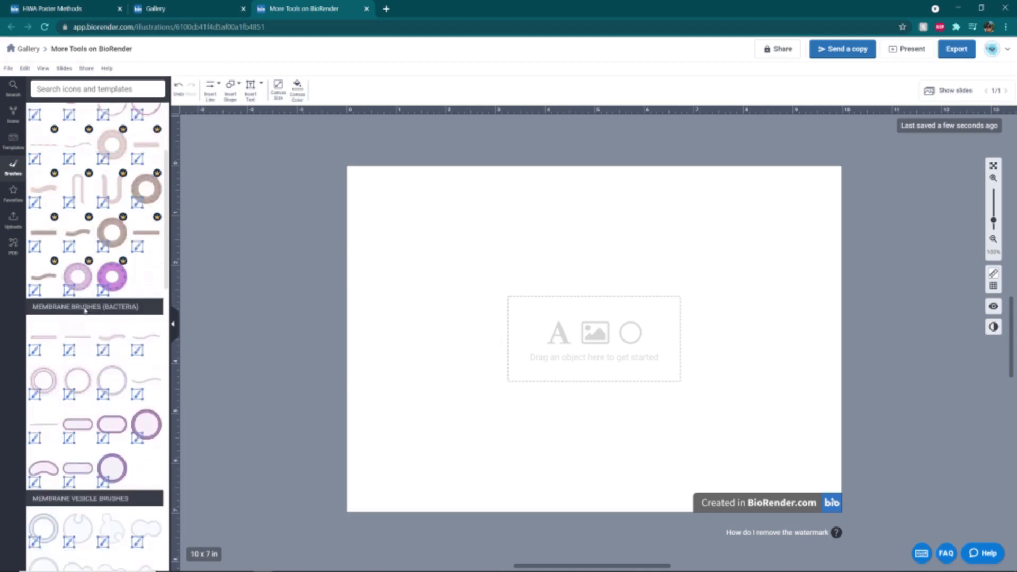
scroll(85, 310, down, 2)
mouse_move(44, 276)
mouse_down()
mouse_move(465, 339)
mouse_move(465, 354)
mouse_up()
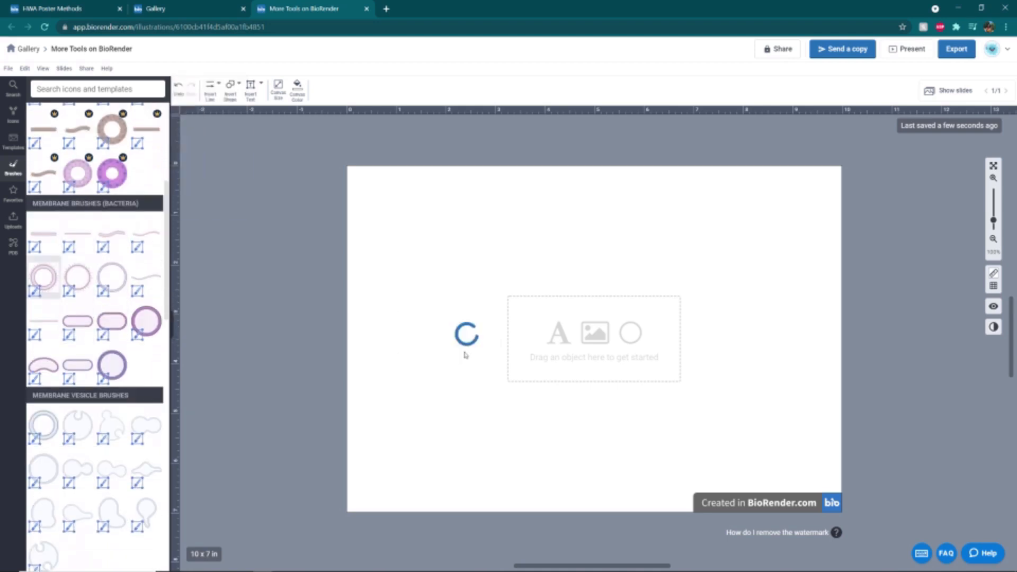
double_click(509, 342)
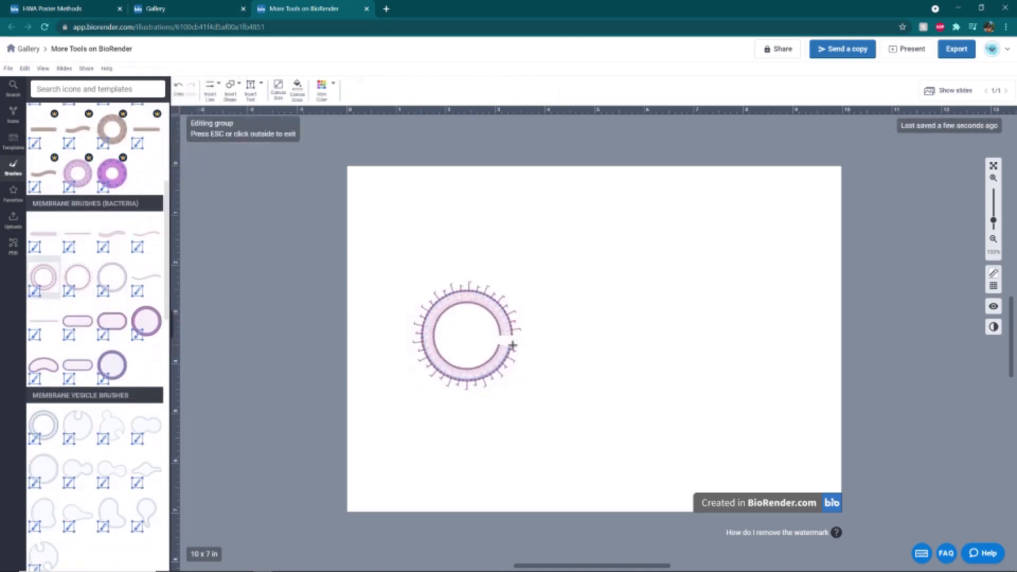
click(511, 332)
mouse_move(510, 332)
mouse_down()
mouse_move(493, 294)
mouse_move(447, 291)
mouse_move(518, 306)
mouse_move(514, 347)
mouse_move(510, 328)
mouse_up()
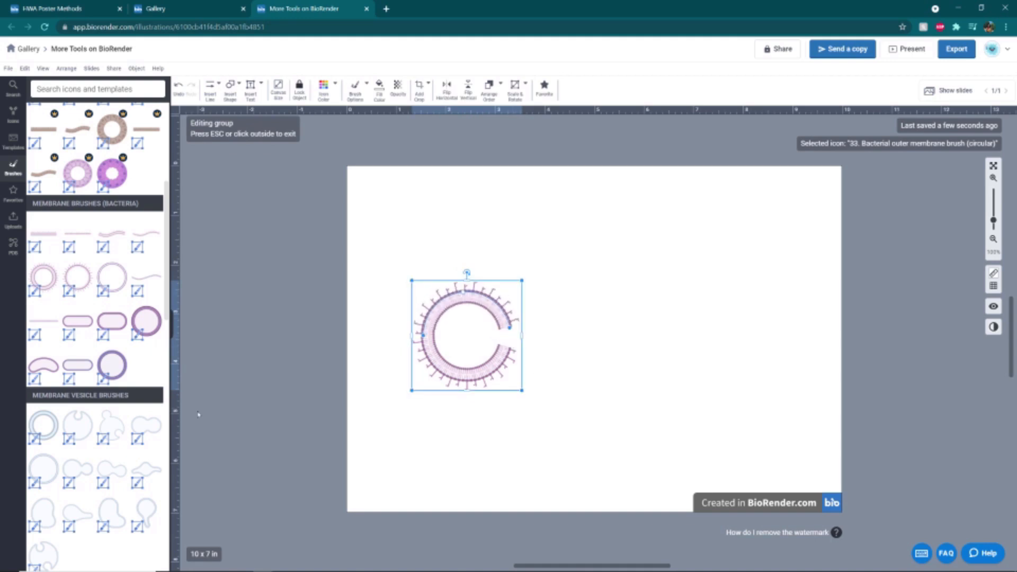
Add the gram-positive coccus membrane brush and a bean-shaped membrane brush, overlapping the circular ring
mouse_move(117, 371)
mouse_down()
mouse_move(169, 401)
mouse_move(549, 372)
mouse_move(511, 354)
mouse_up()
mouse_move(74, 368)
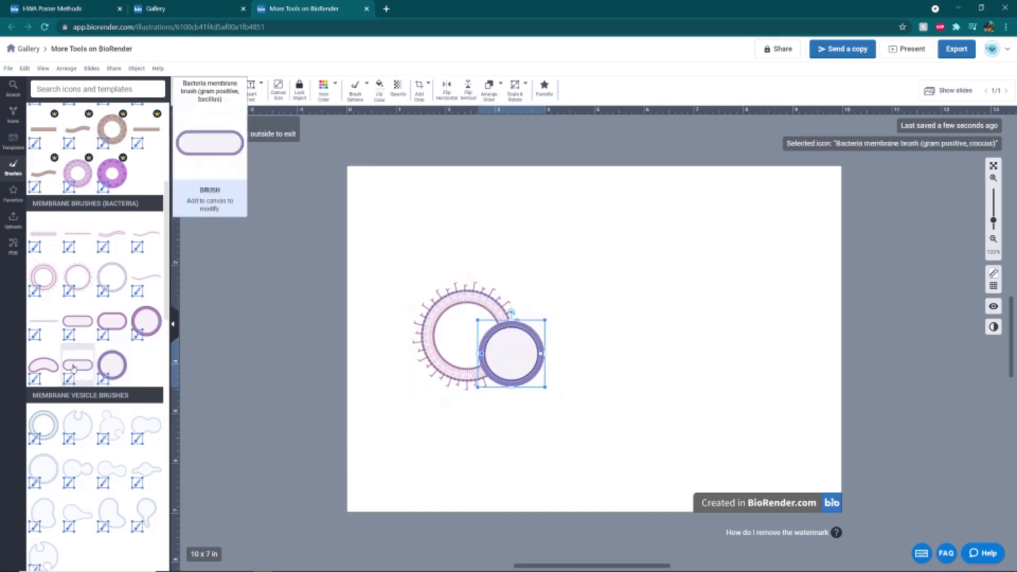
mouse_move(74, 367)
mouse_down()
mouse_move(167, 409)
mouse_move(476, 387)
mouse_move(487, 377)
mouse_up()
Change the bean-shaped membrane's stacking order so it sits behind the coccus circle
right_click(489, 371)
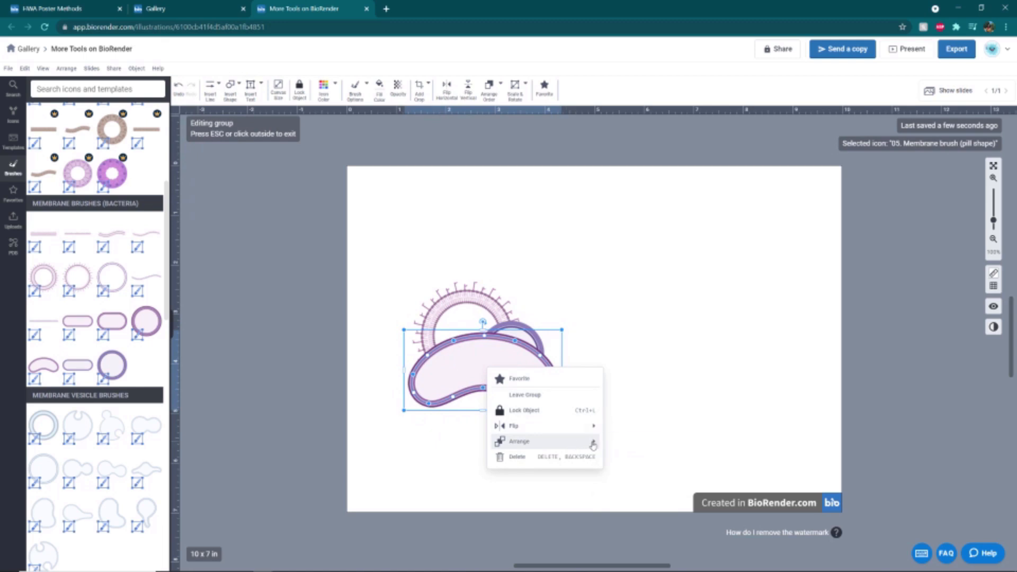
mouse_move(593, 446)
click(628, 484)
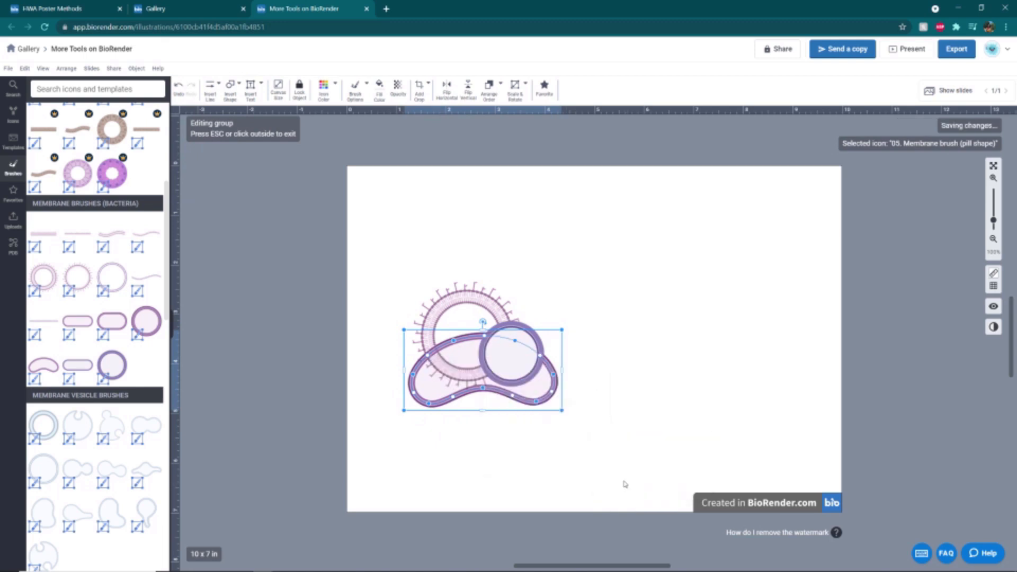
right_click(434, 385)
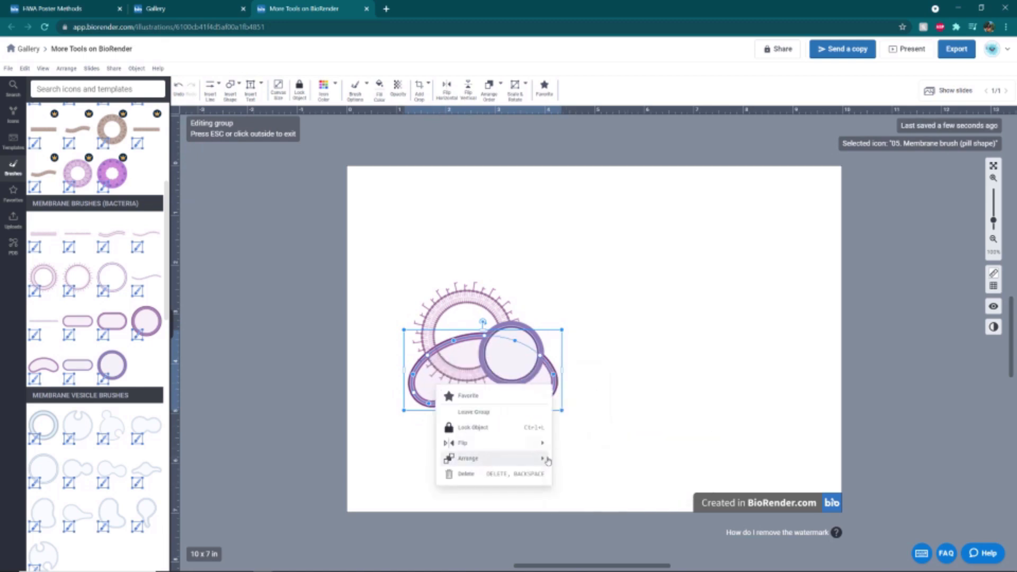
mouse_move(547, 461)
click(579, 470)
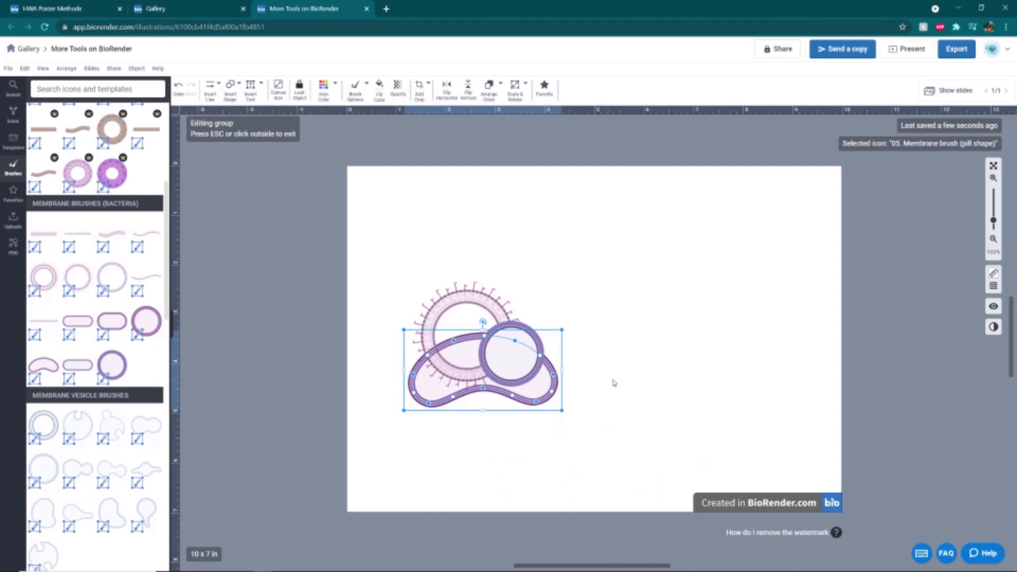